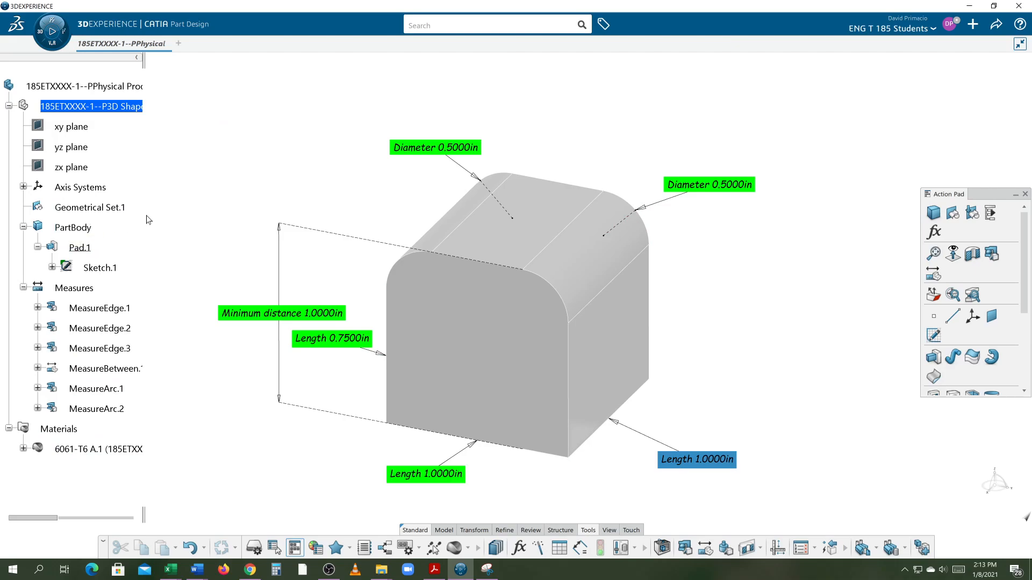
- Undo the last material application on the part's 3D shape and clear the selection
key(ctrl+z)
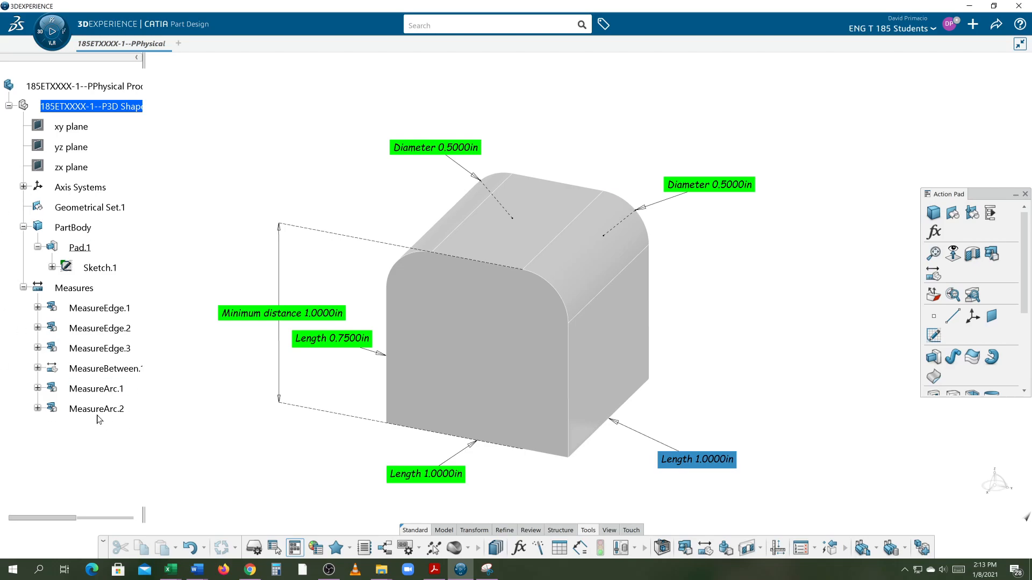
click(100, 109)
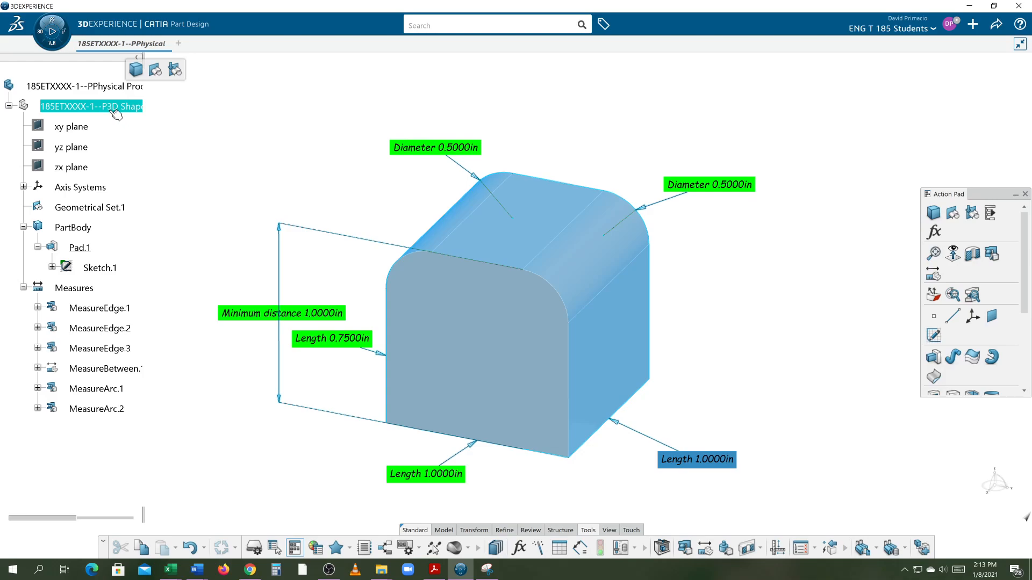
click(223, 140)
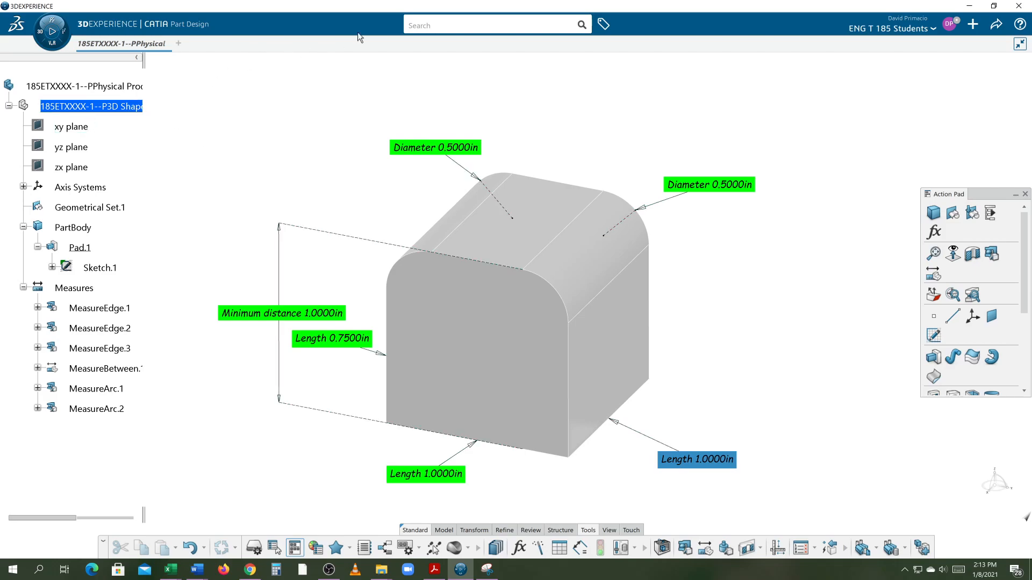
- Search for 6061-T6 and apply its core material to the part's 3D shape
click(439, 22)
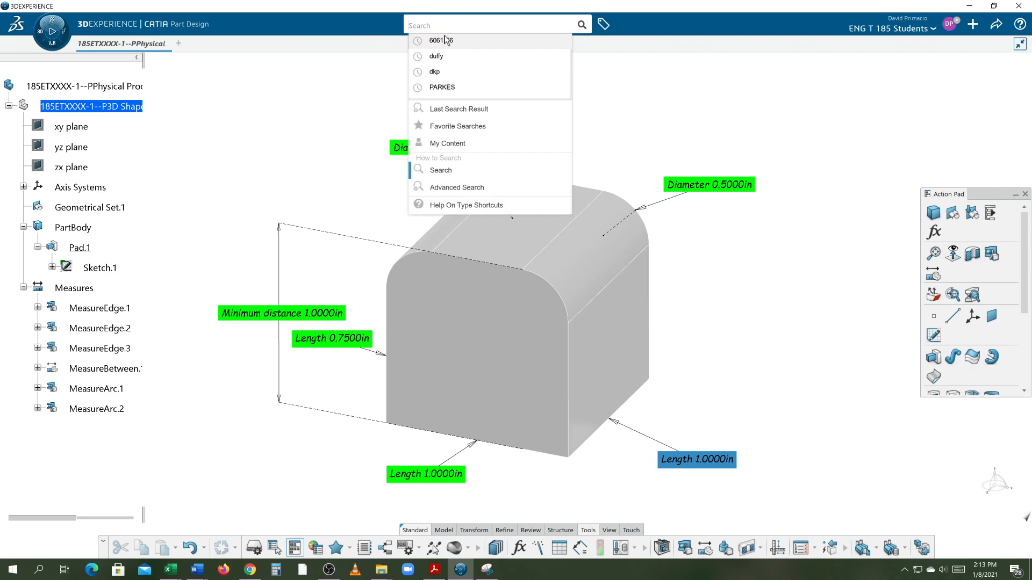
click(447, 38)
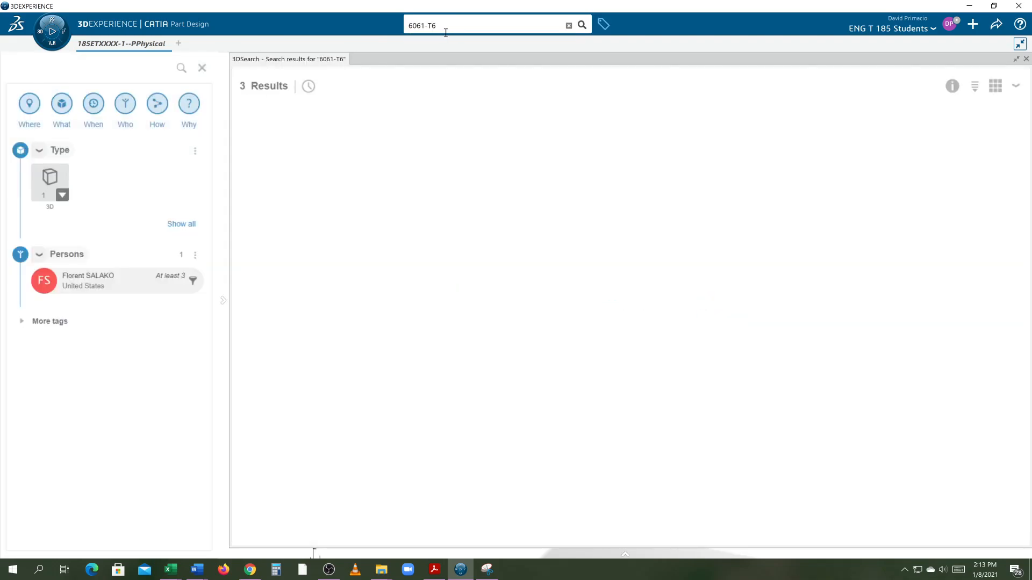
click(578, 153)
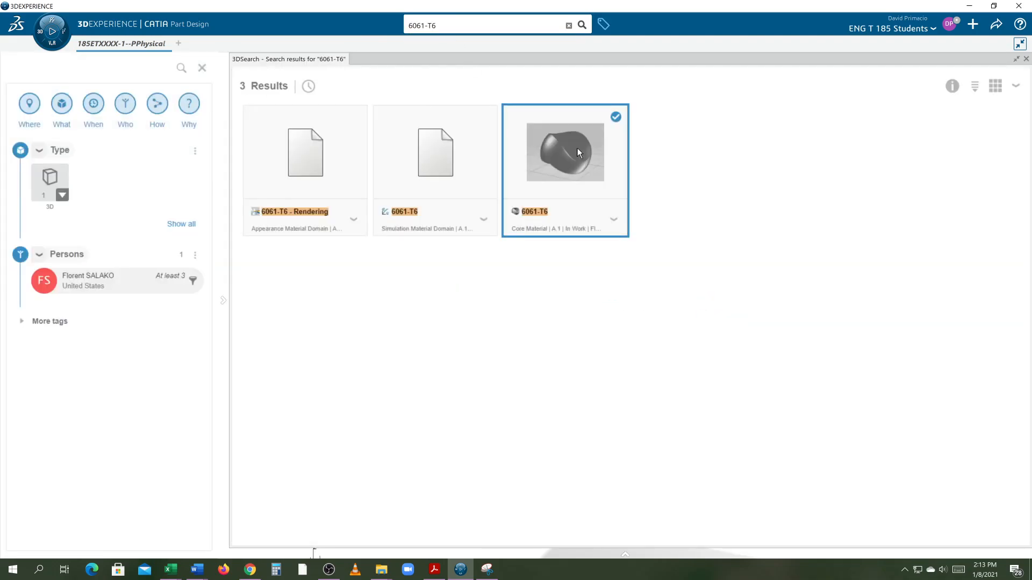
click(614, 220)
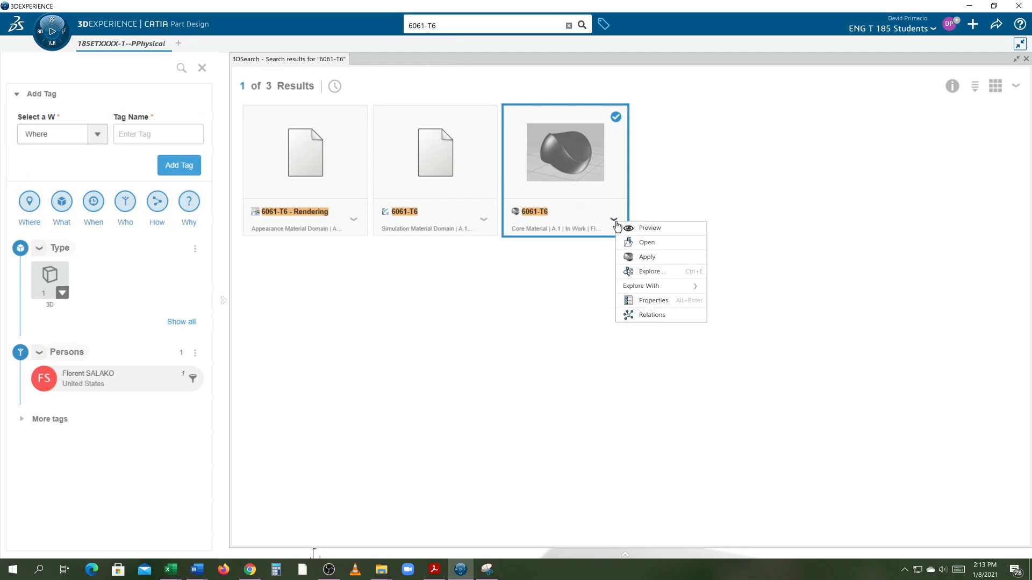
click(651, 260)
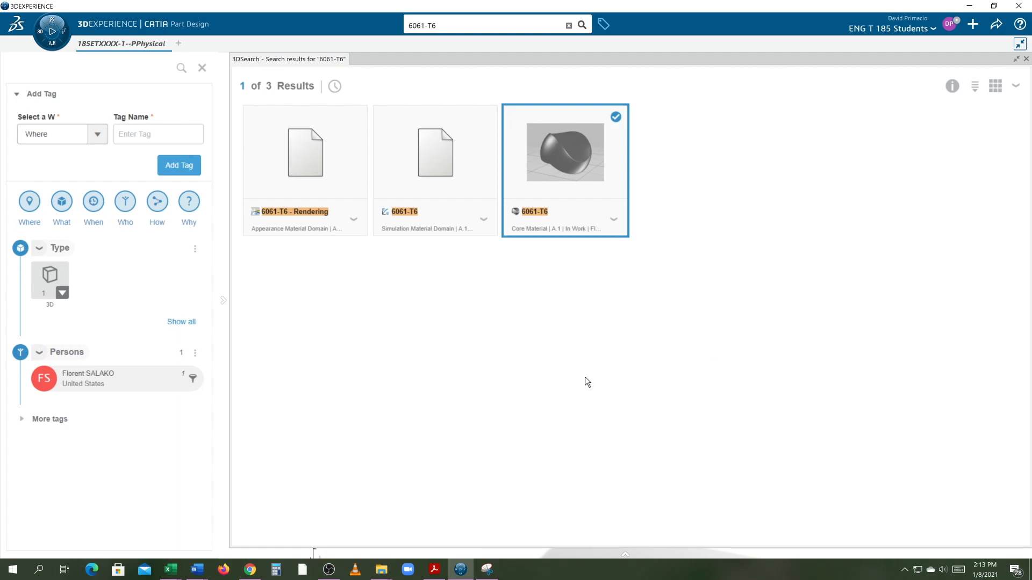
click(1026, 60)
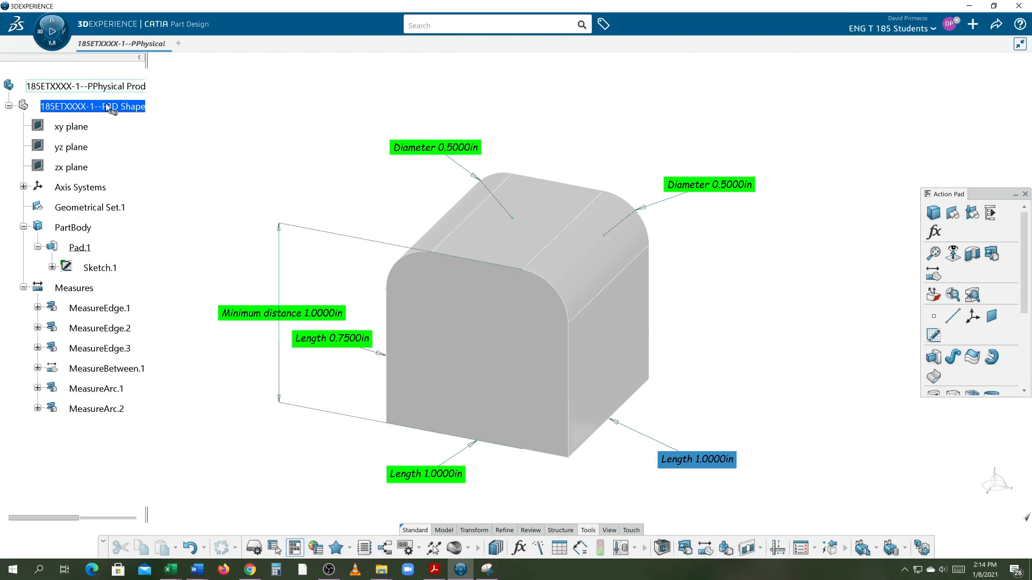
click(110, 108)
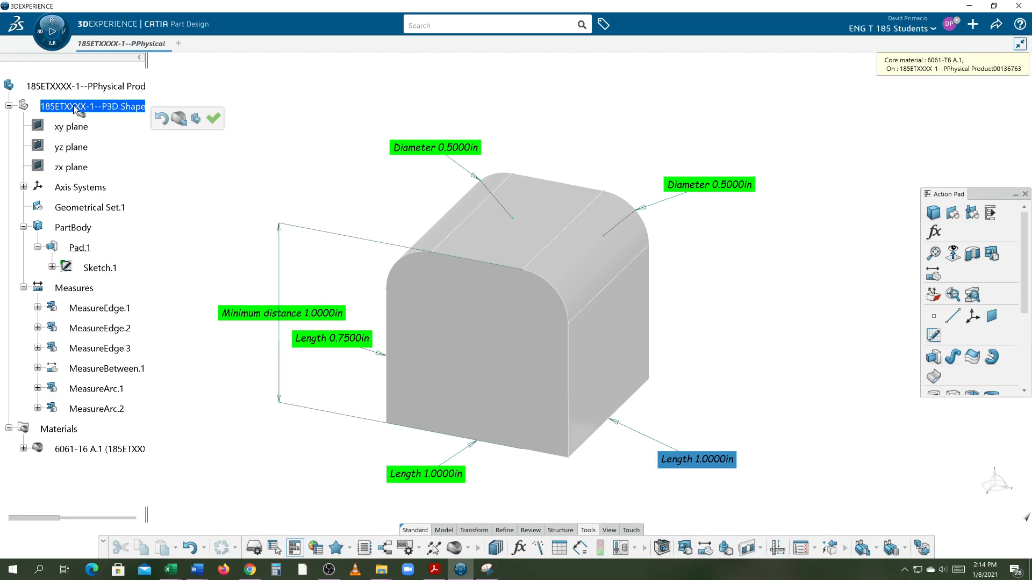
click(212, 119)
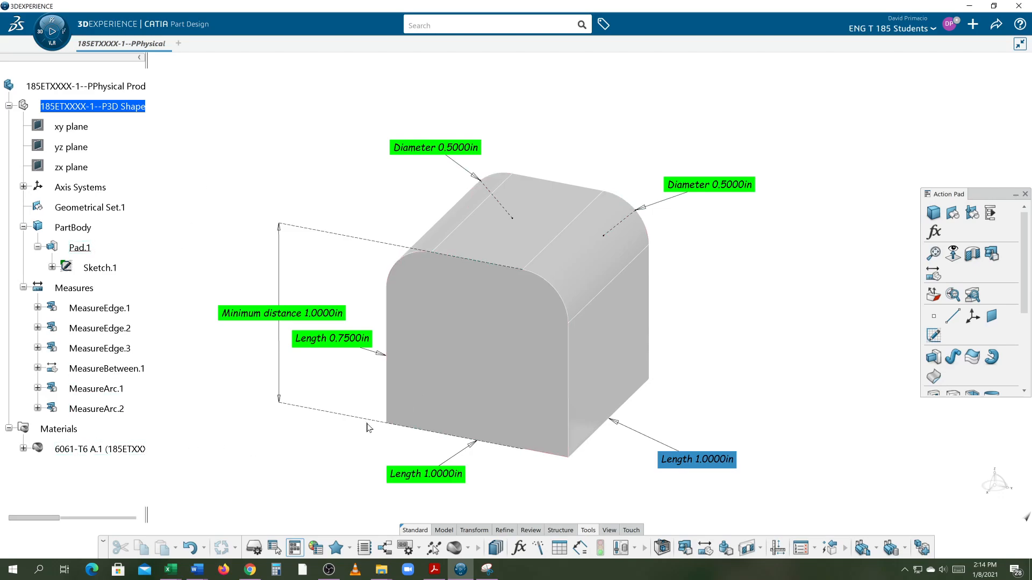
- Create an inertia measure of the PartBody in Volume mode and keep it in the model
middle_drag(295, 454, 308, 423)
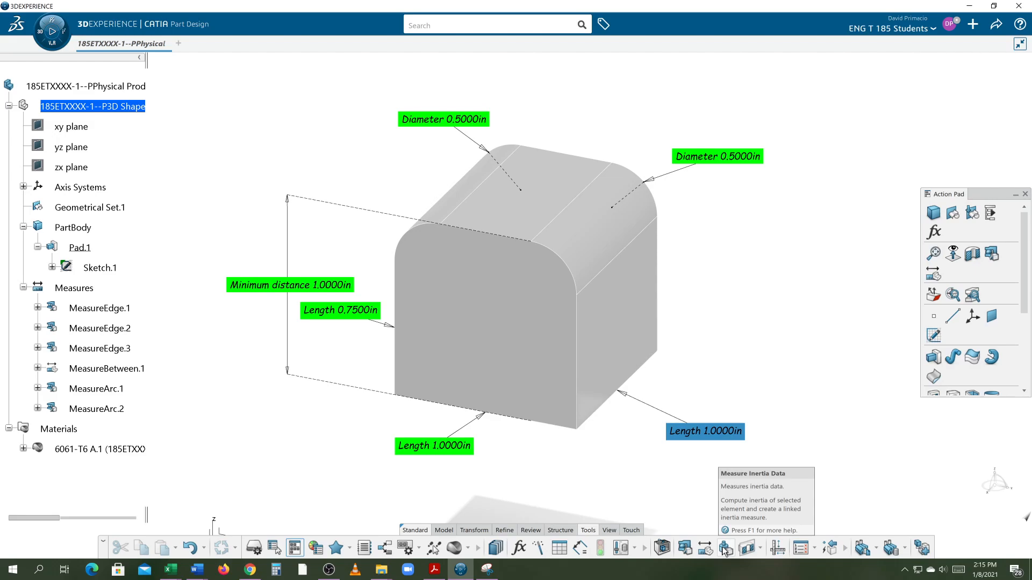
click(724, 548)
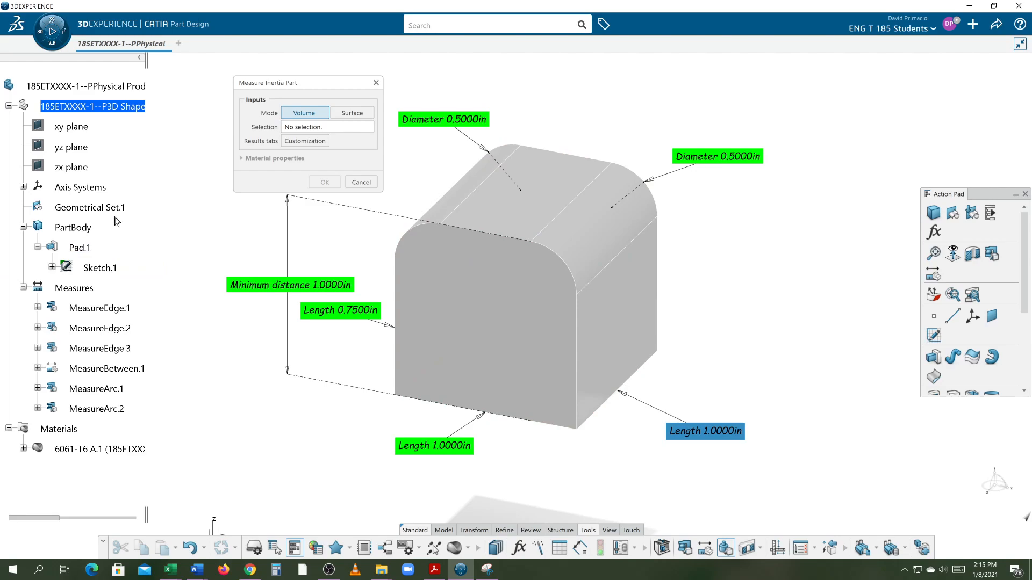
click(76, 229)
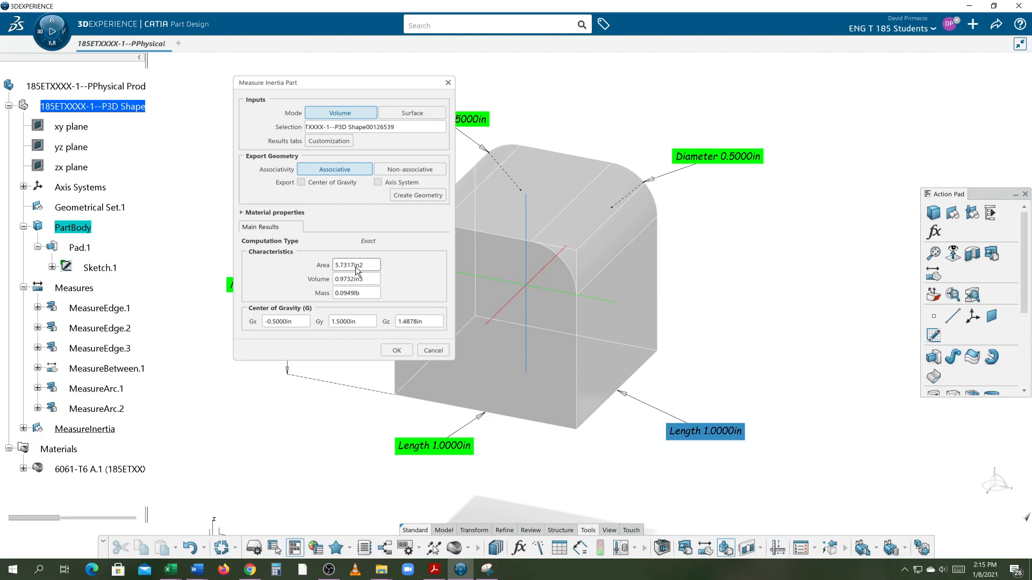
drag(369, 84, 308, 74)
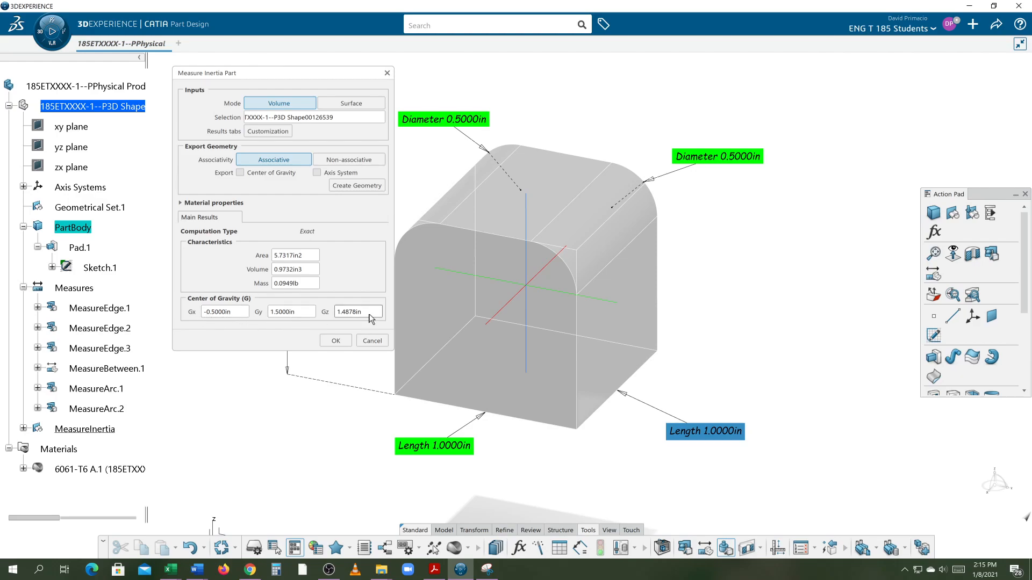
middle_drag(280, 425, 341, 422)
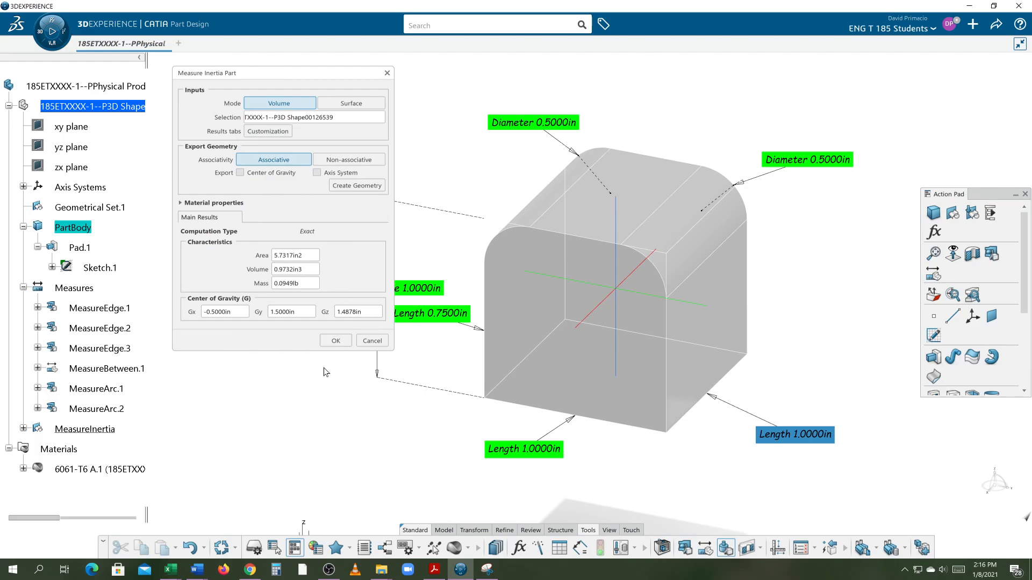
click(334, 341)
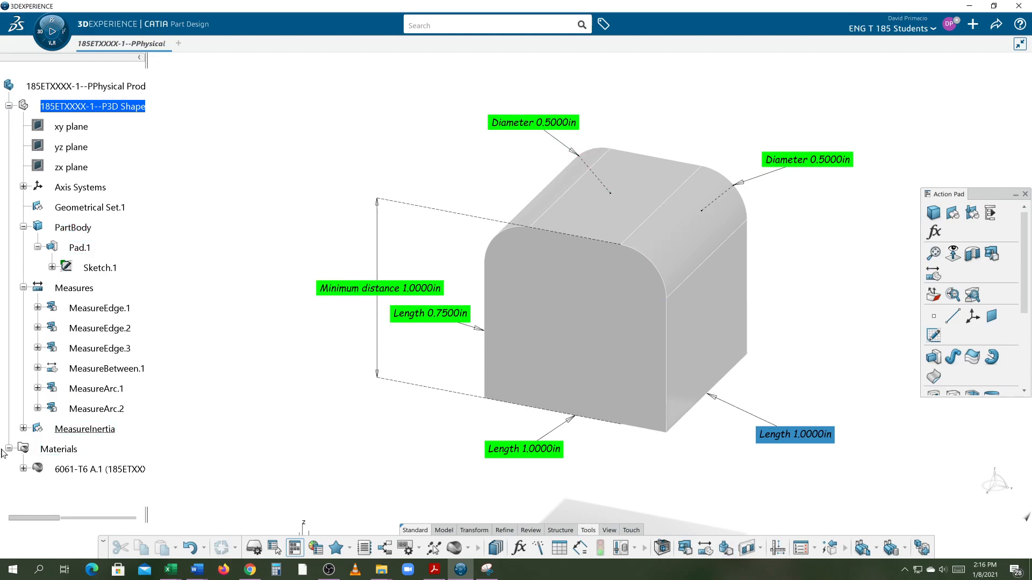
- Expand the inertia measure in the specification tree down to its individual results and shrink the tree so their full values can be read
click(23, 429)
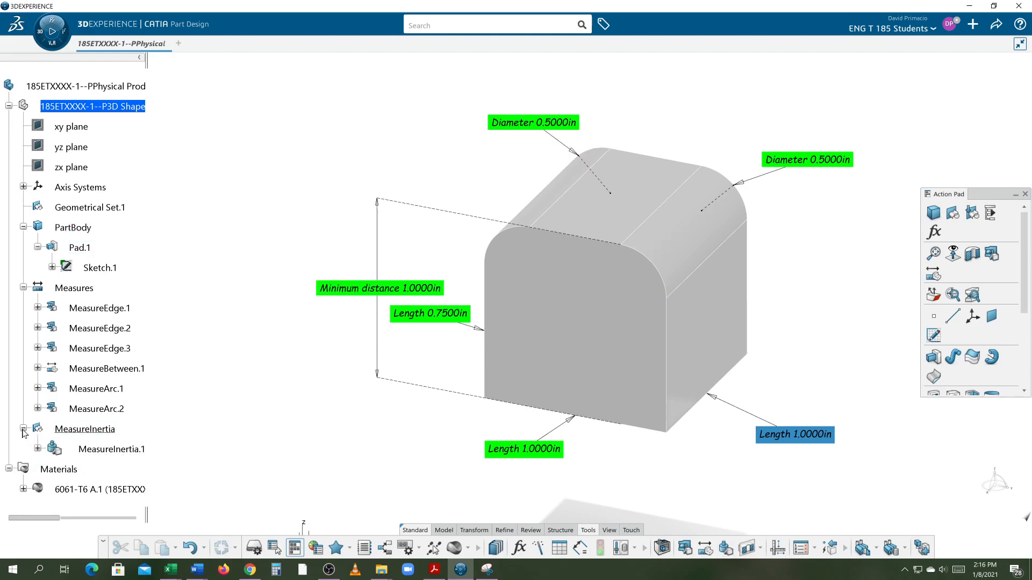
scroll(25, 433, down, 1)
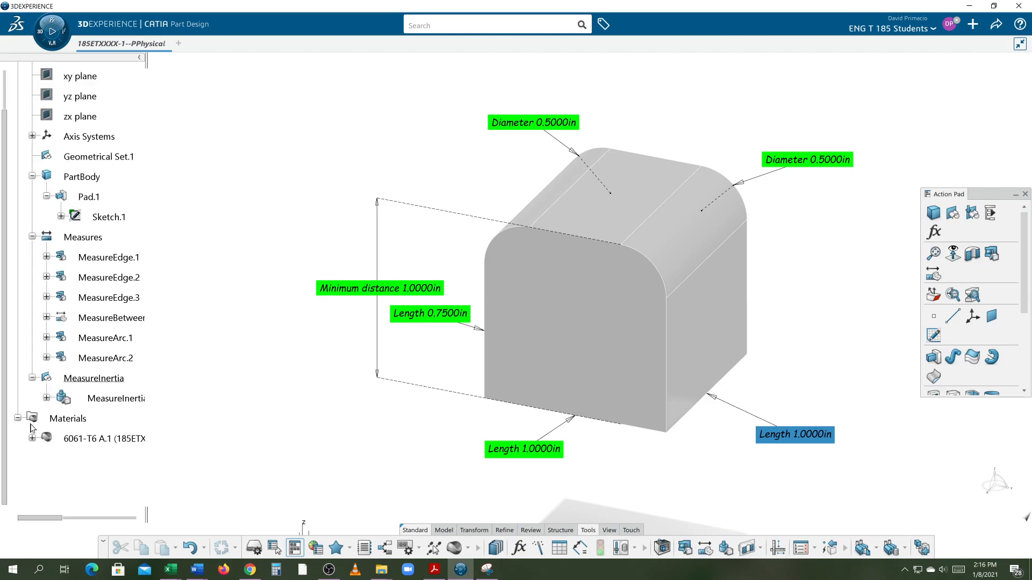
click(46, 400)
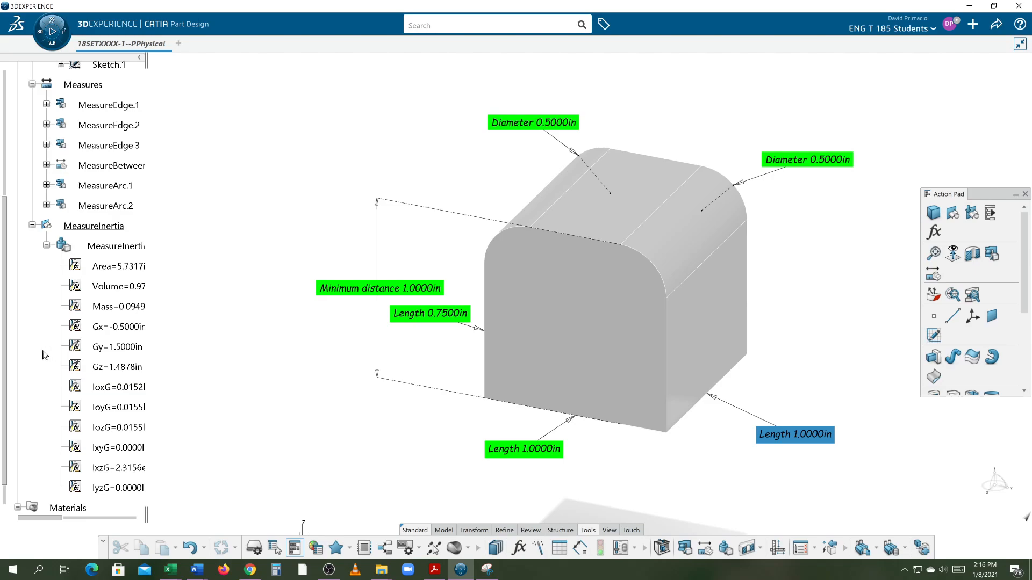
middle_drag(48, 349, 56, 354)
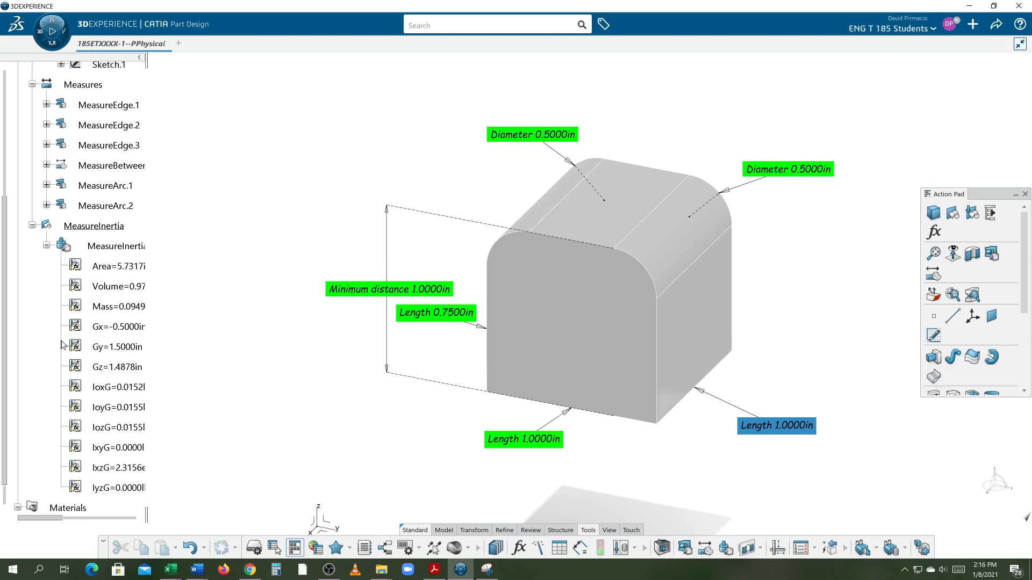
click(62, 357)
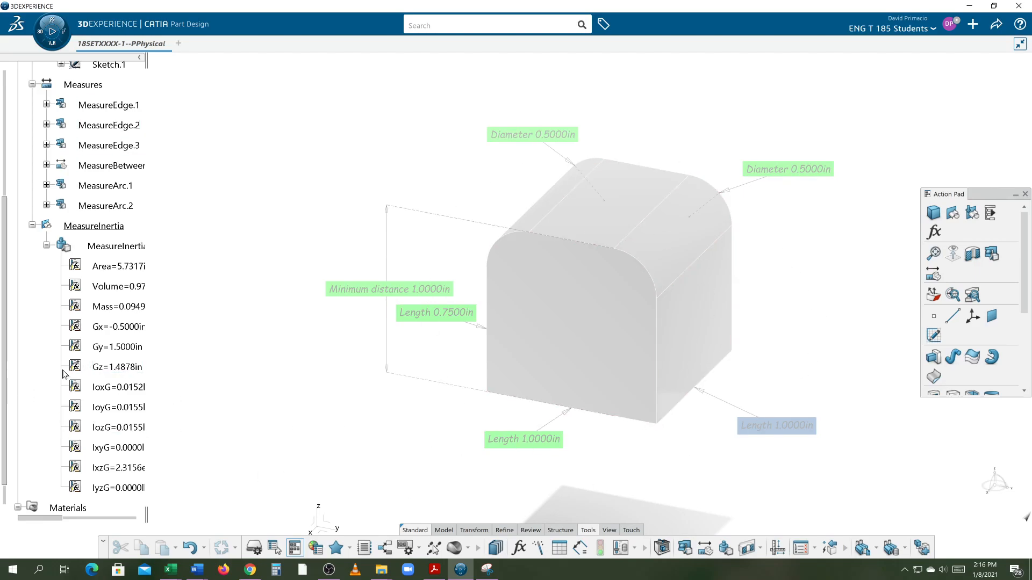
ctrl+middle_drag(41, 333, 54, 360)
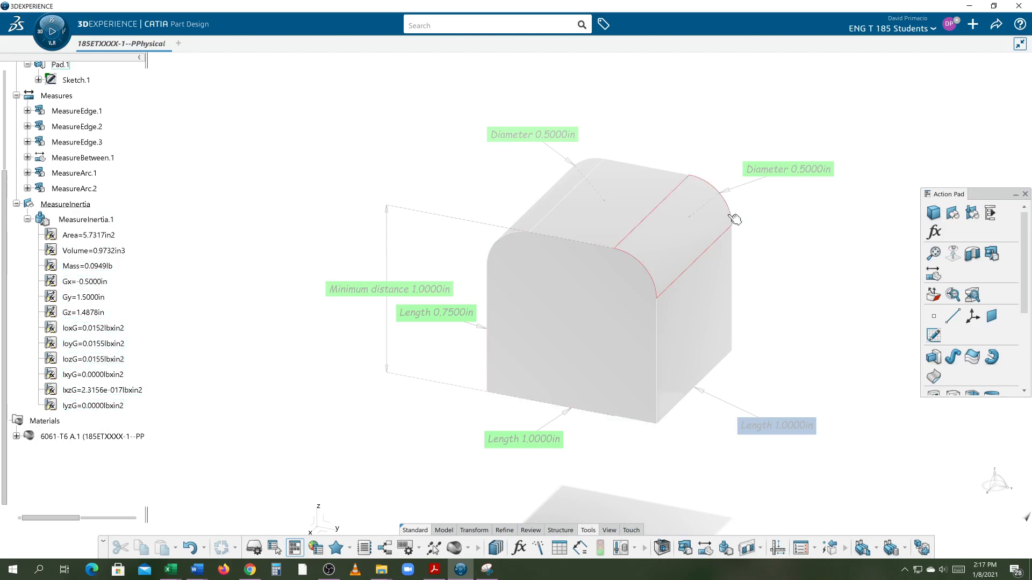
- Turn off the With value and With formula options of the parameter tree view in the Parameters and Measure preferences
click(946, 30)
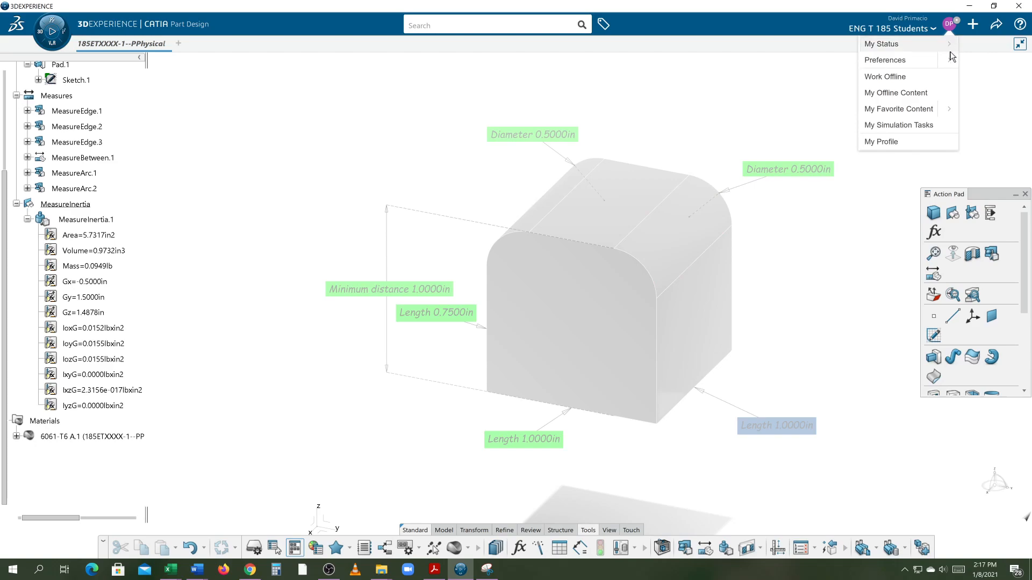
click(931, 58)
click(930, 66)
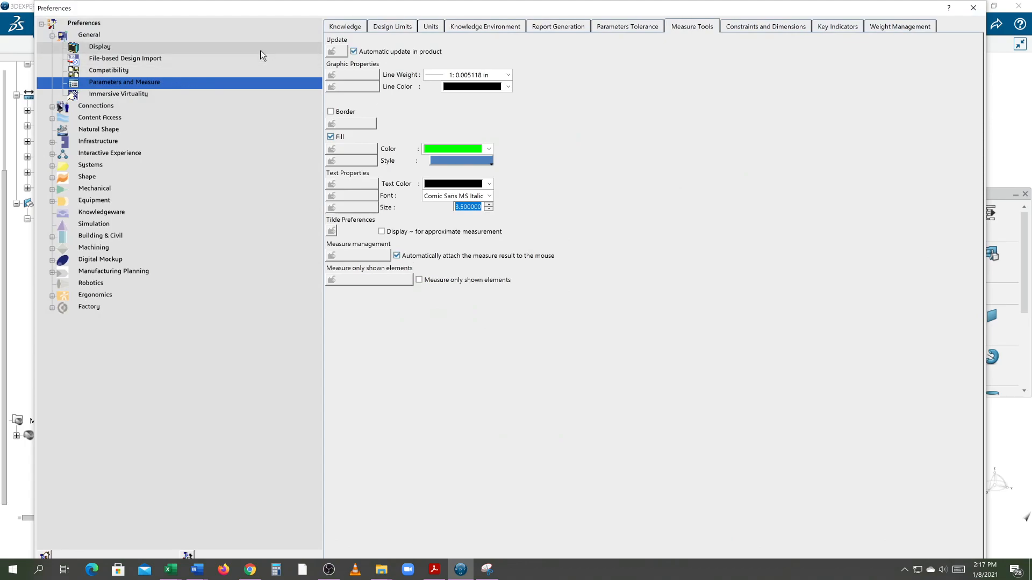
click(345, 26)
click(356, 53)
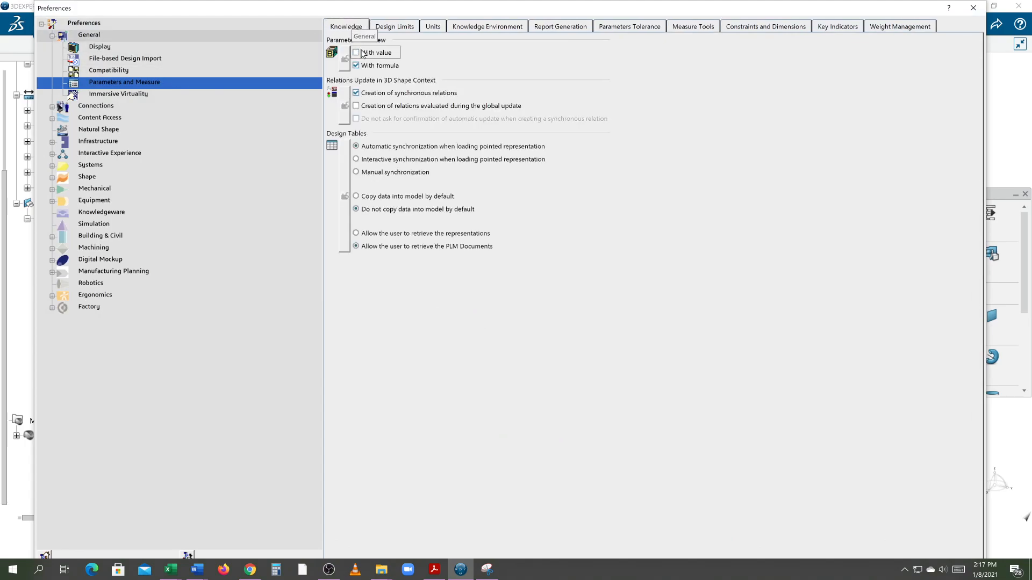
click(356, 65)
drag(770, 2, 772, 35)
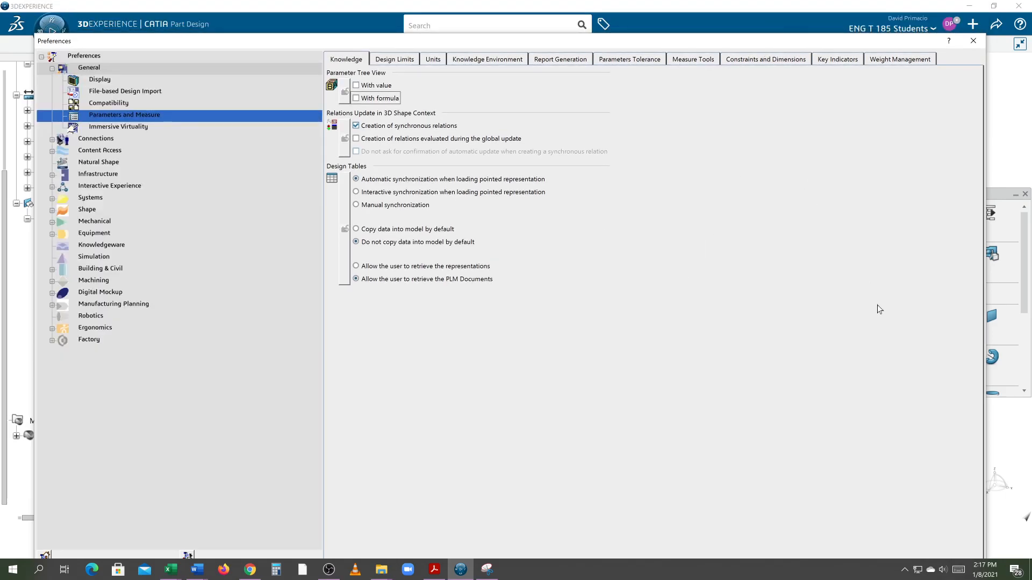
drag(840, 37, 841, 3)
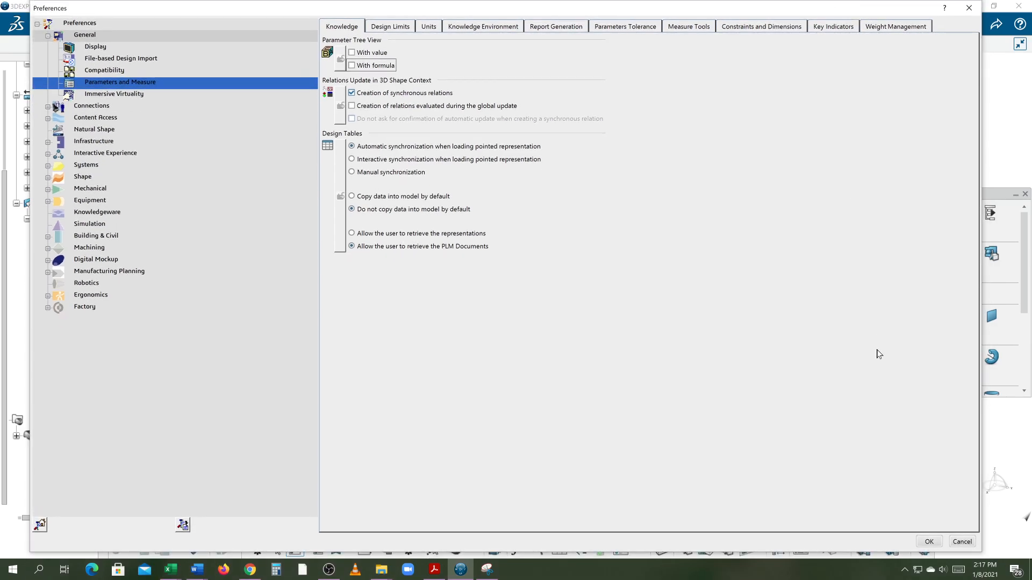
click(932, 541)
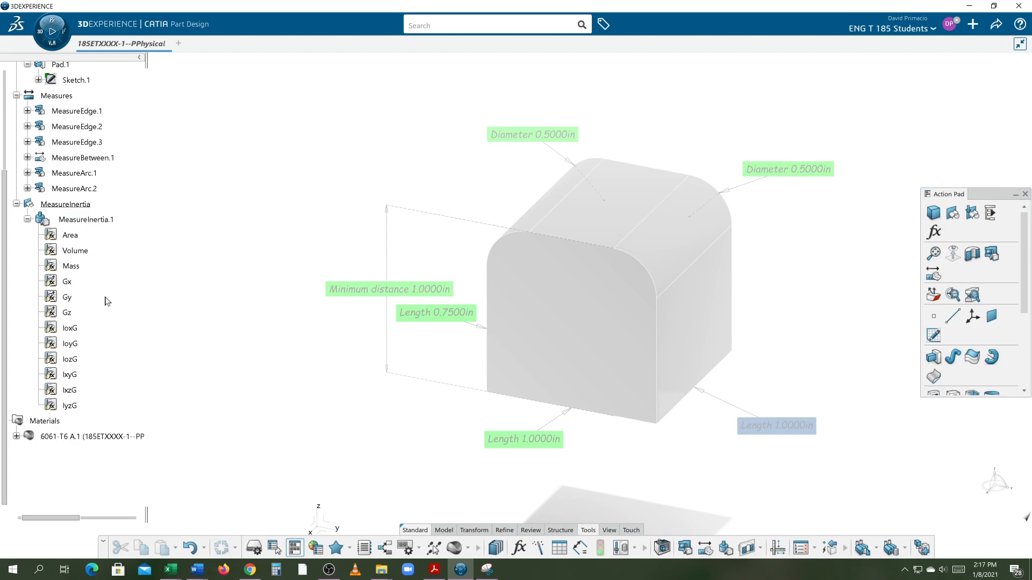
- Reopen the preferences and turn the parameter tree view's With value and With formula options back on
click(948, 30)
mouse_move(949, 68)
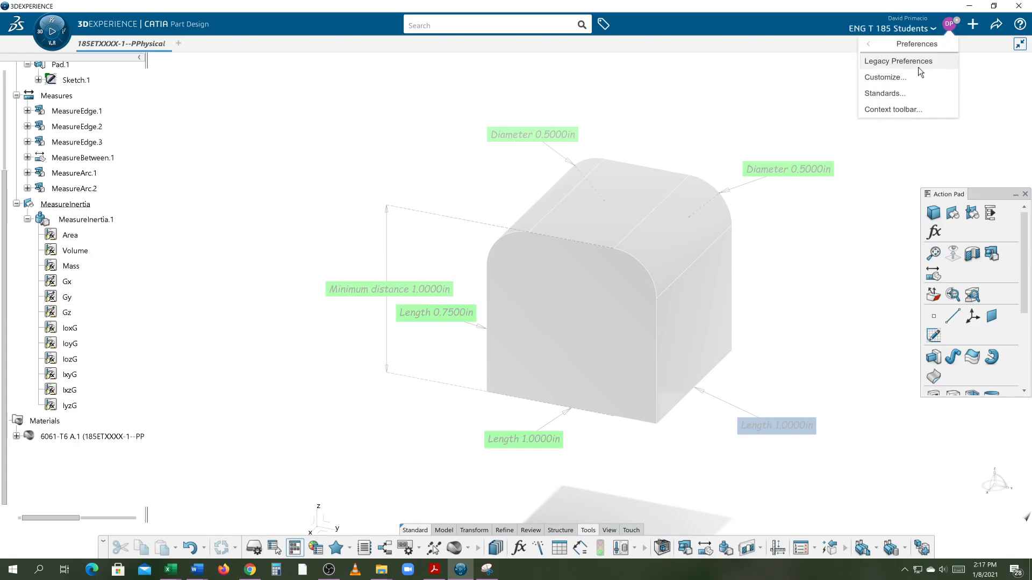
click(908, 65)
click(384, 53)
click(351, 65)
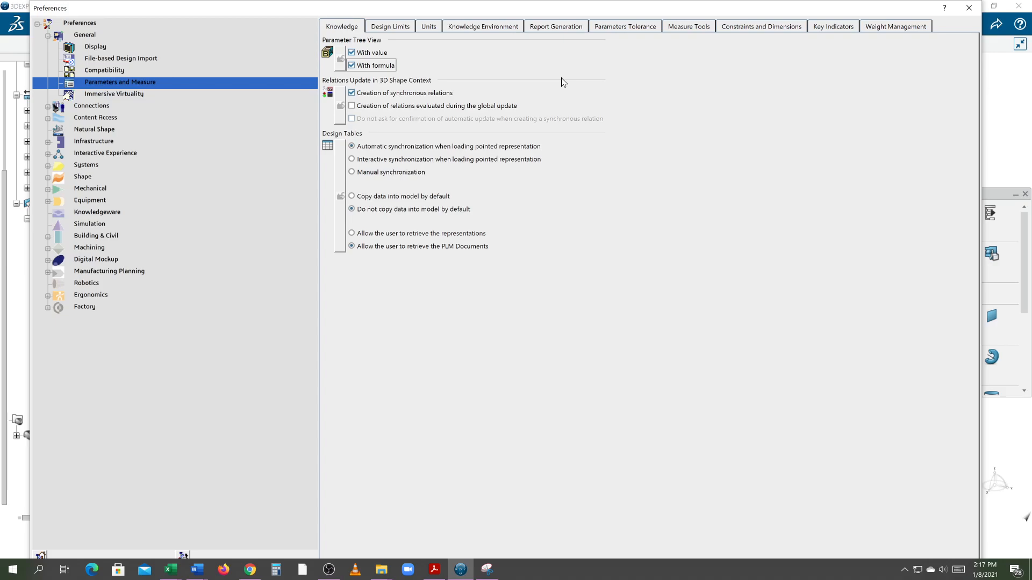
- Check the unit set for mass in the unit preferences and accept the preference changes
click(429, 26)
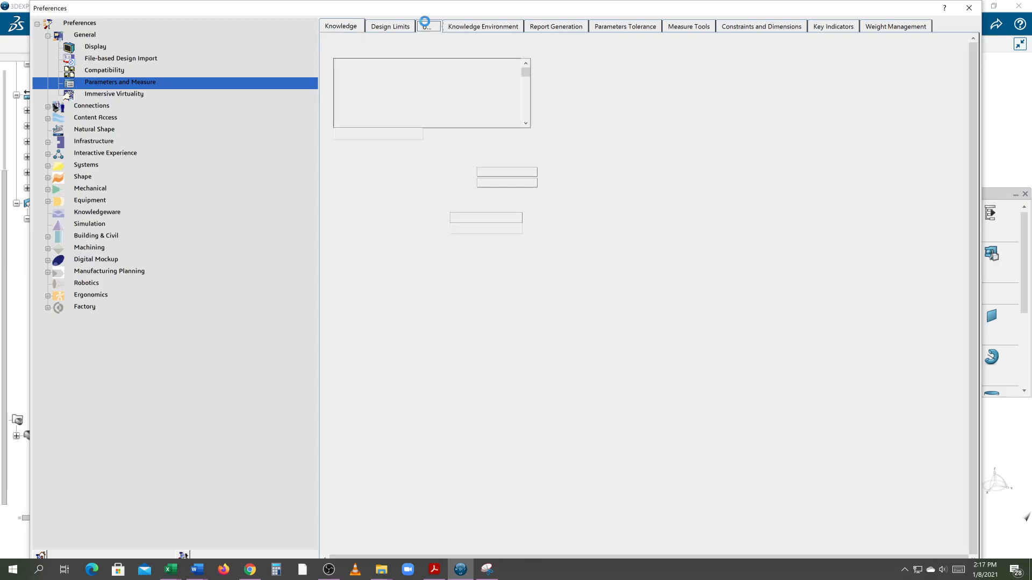
click(344, 104)
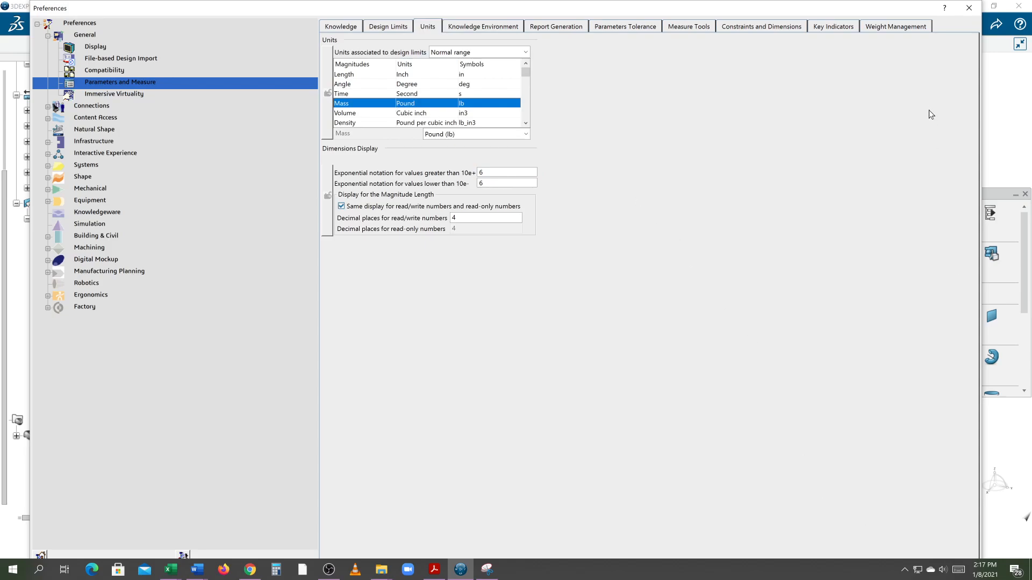
drag(903, 0, 916, 75)
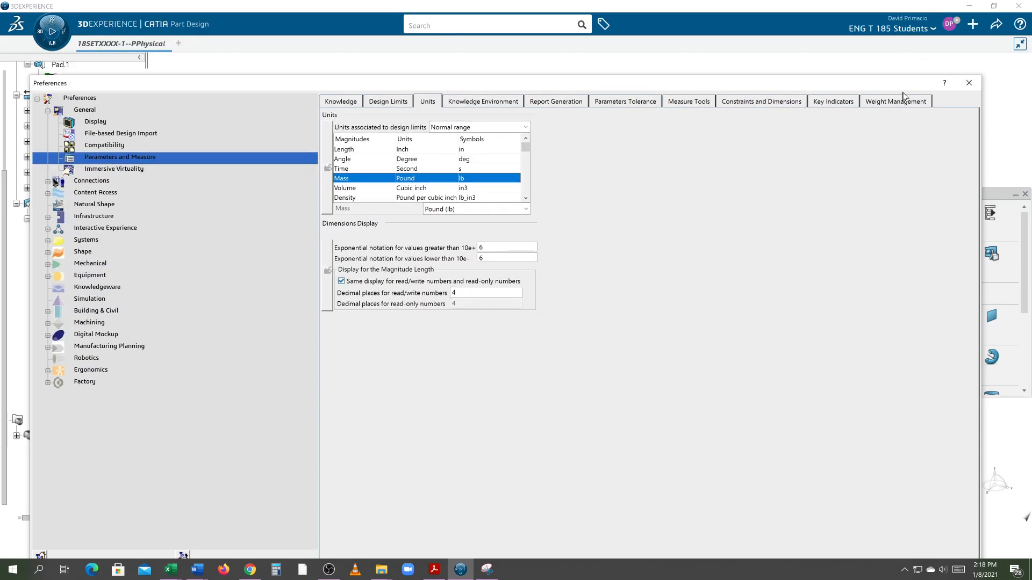
click(895, 530)
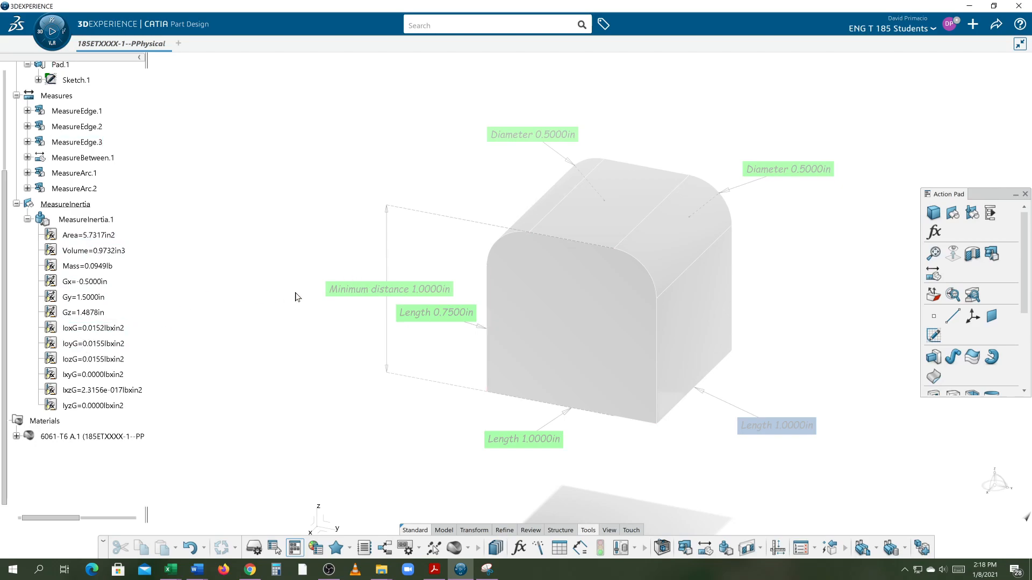
- Reactivate the 3D model and arrange the part and specification tree so the dimensions, inertia results and material are readable together
double_click(540, 353)
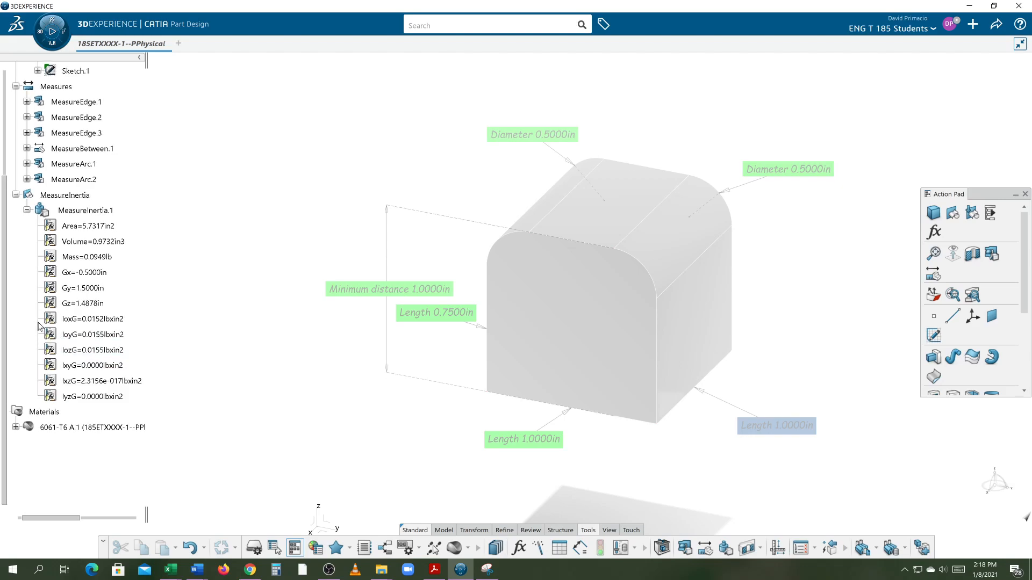
middle_drag(326, 382, 225, 332)
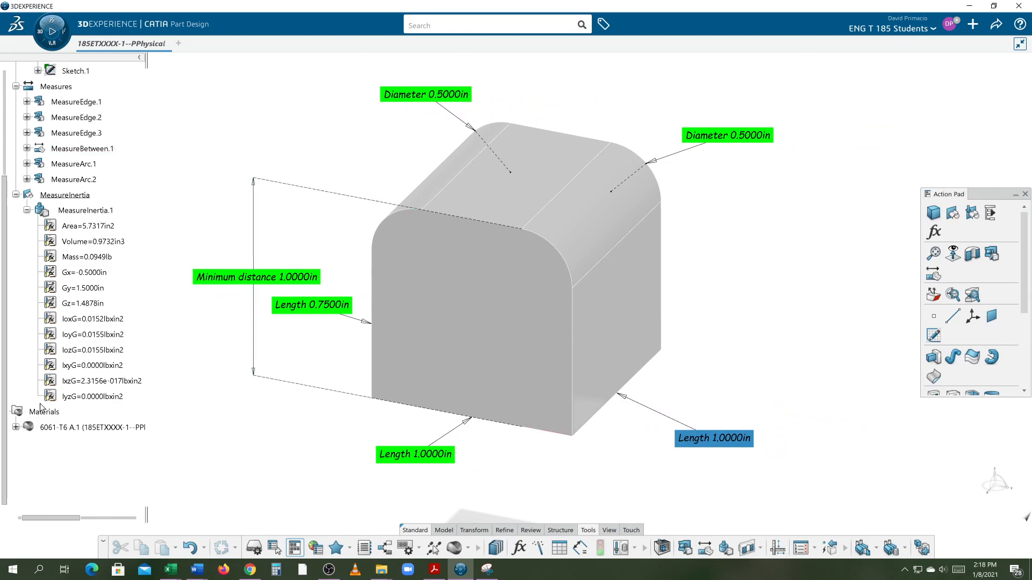
middle_drag(153, 391, 166, 400)
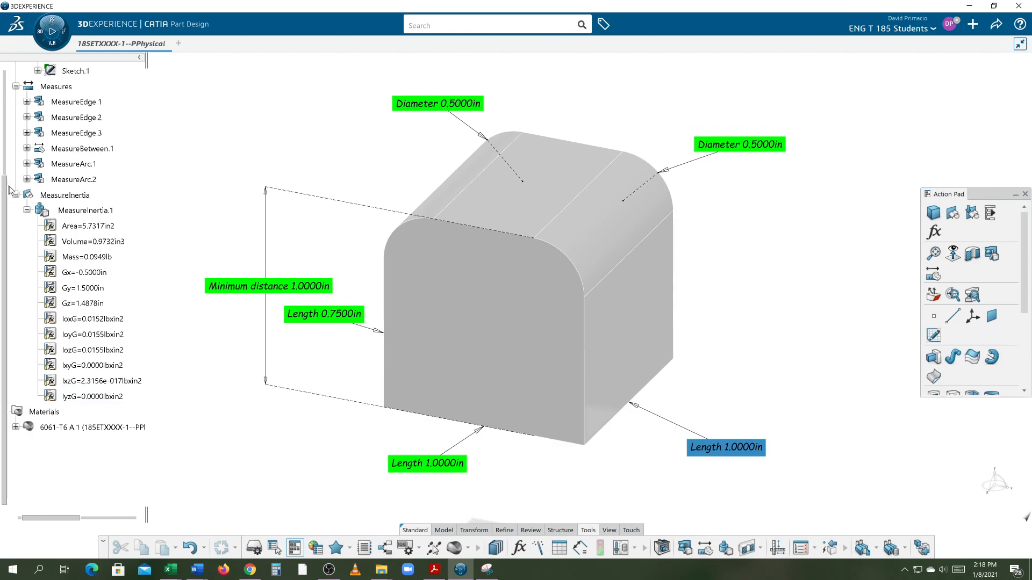
scroll(2, 200, up, 5)
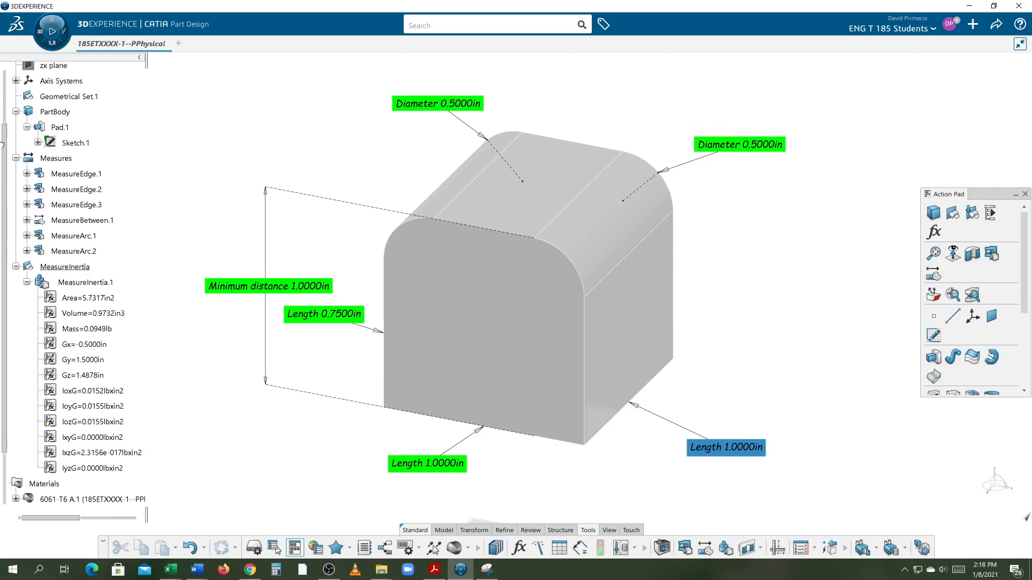
middle_drag(229, 388, 198, 392)
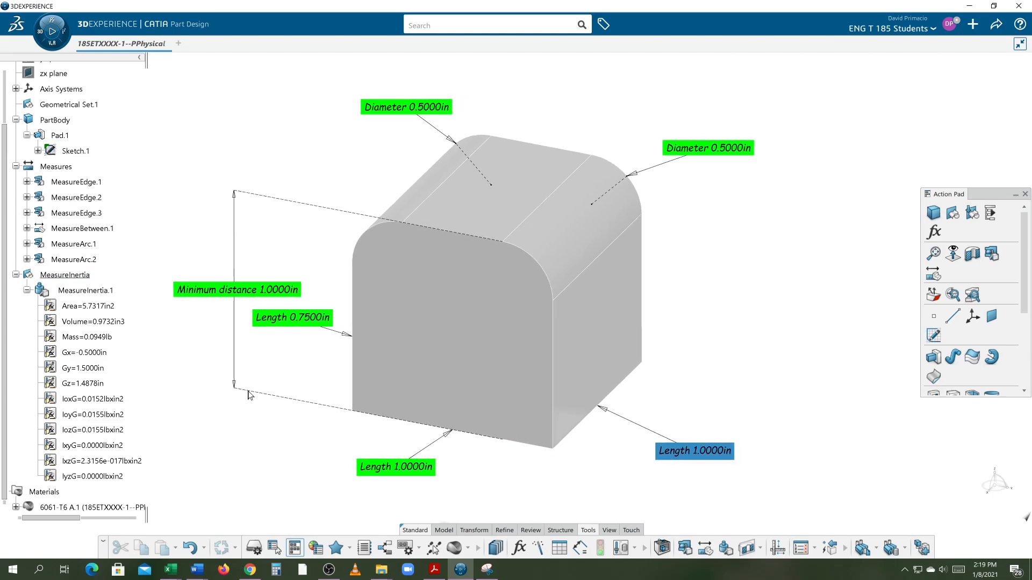
- Open the part's existing inertia measure, MeasureInertia.1, for editing from the specification tree
click(532, 367)
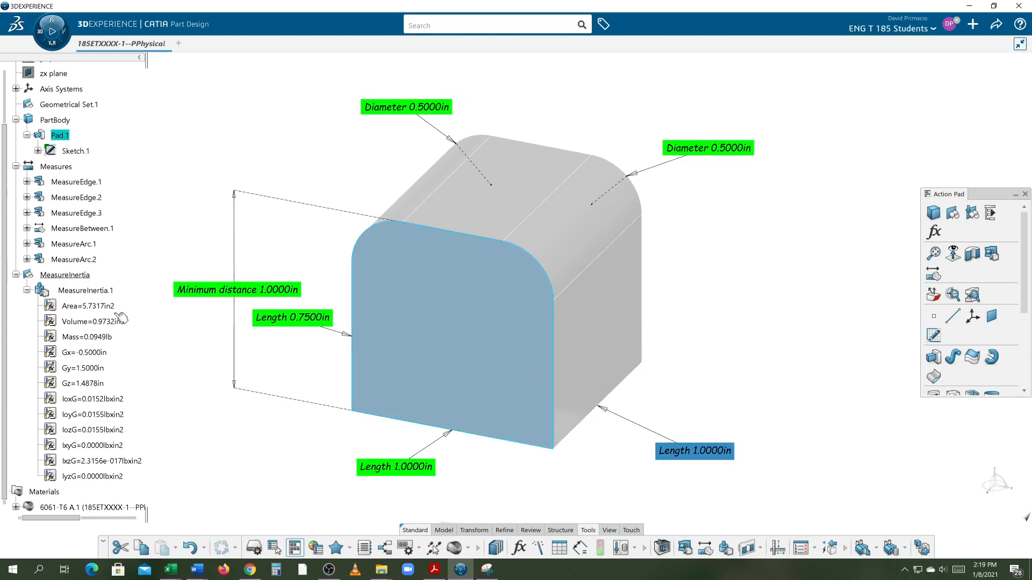
double_click(75, 277)
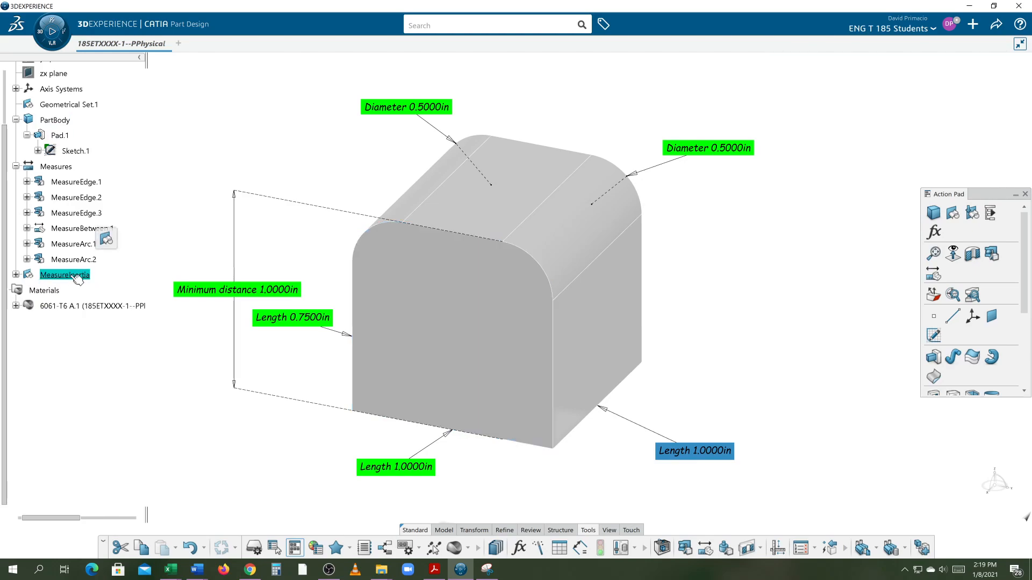
double_click(77, 276)
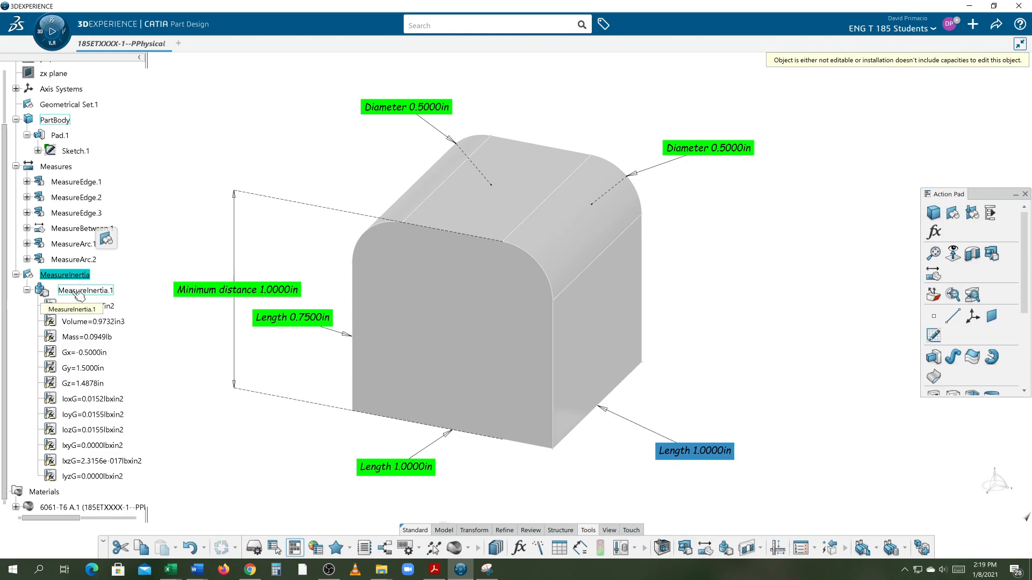
double_click(78, 293)
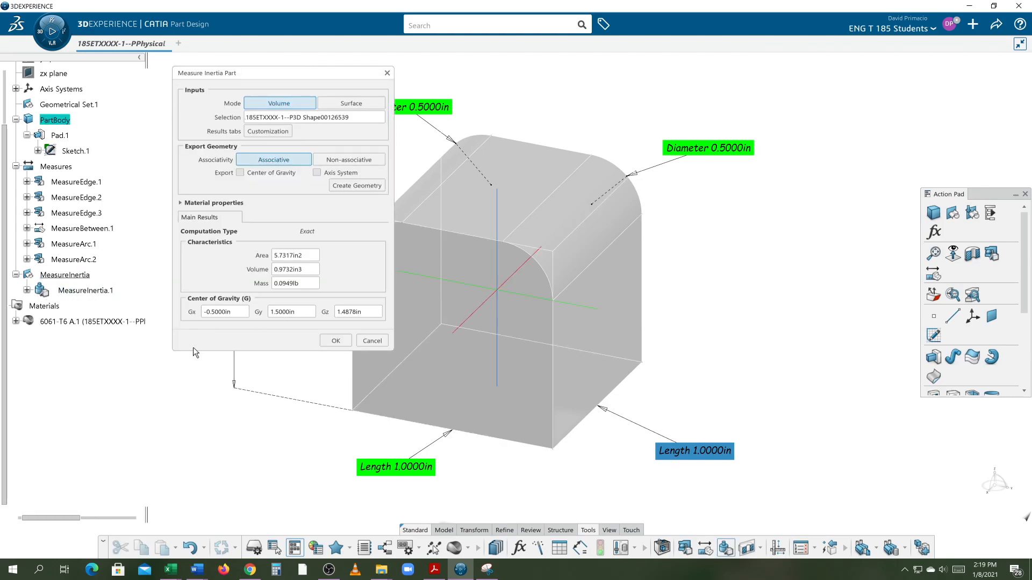
- Place the inertia dialog clear of the part and its dimensions, and expand the results of MeasureInertia.1 in the specification tree
drag(261, 74, 779, 170)
middle_drag(659, 324, 601, 286)
drag(808, 172, 801, 164)
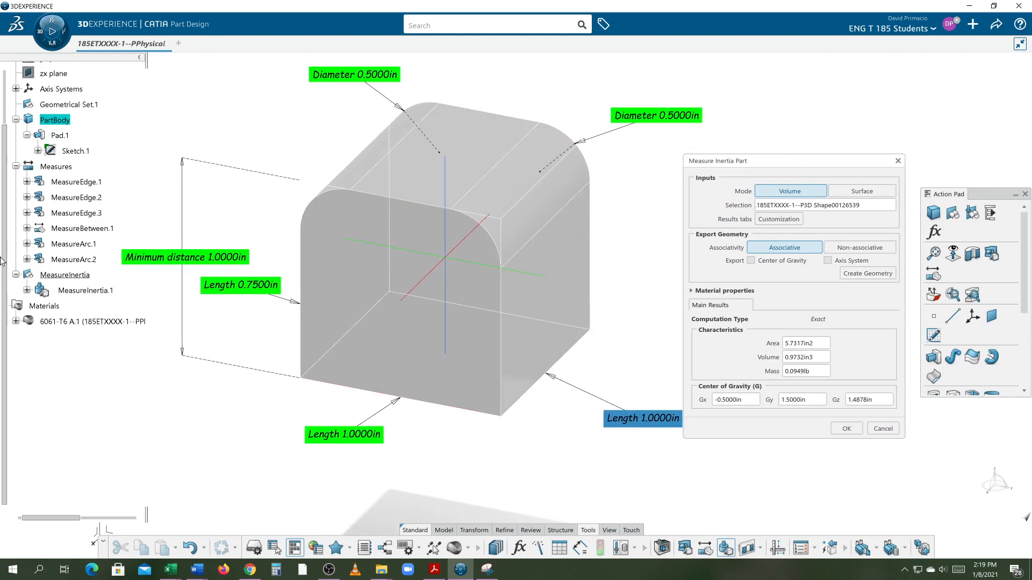
click(26, 291)
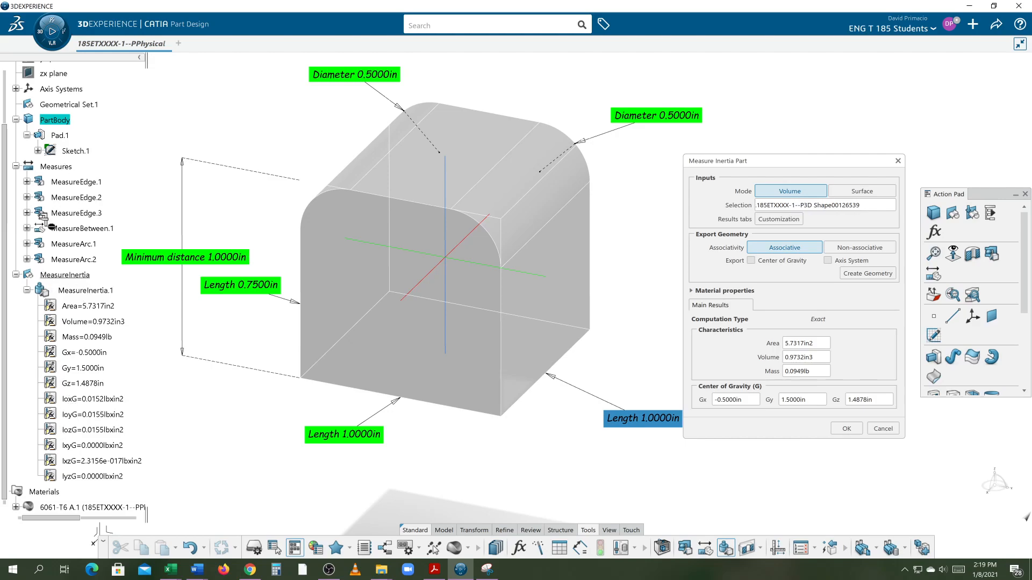
mouse_move(571, 458)
middle_down()
mouse_move(552, 484)
mouse_move(565, 465)
middle_up()
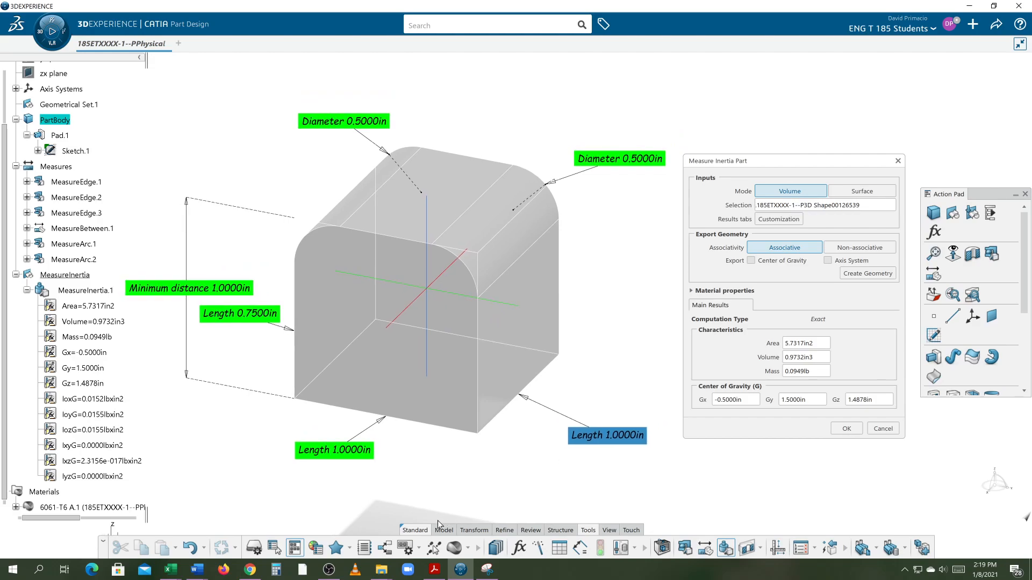
- Switch to the Word document and insert a screenshot of the CATIA window below the caption about measurements and spec tree with inertia
click(197, 569)
click(405, 524)
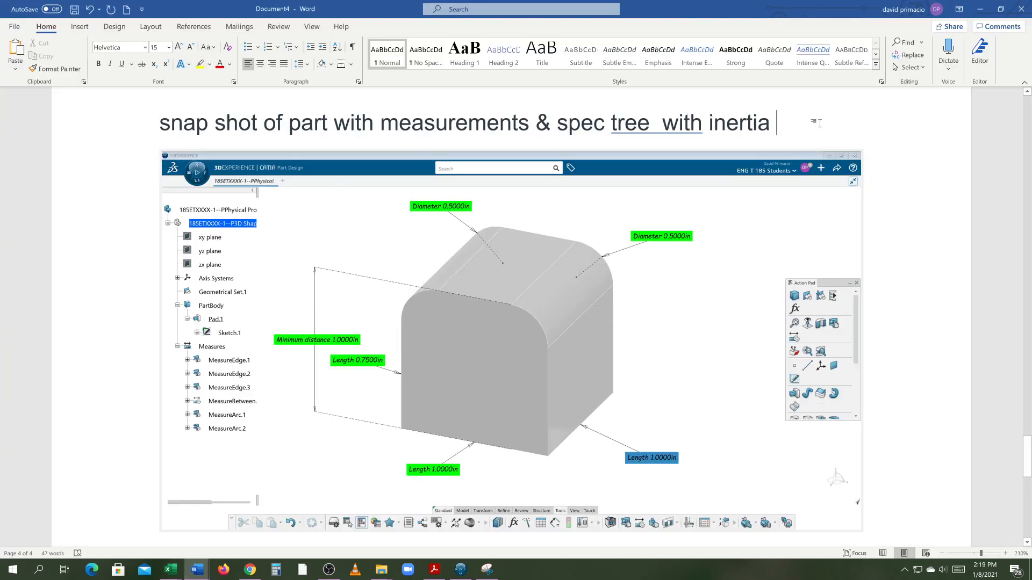
key(Return)
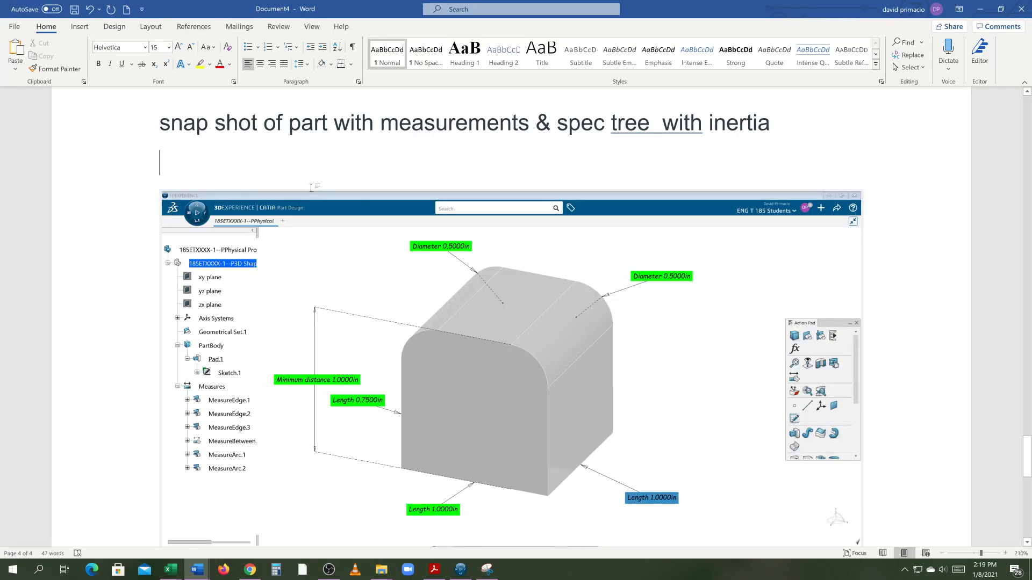
click(75, 27)
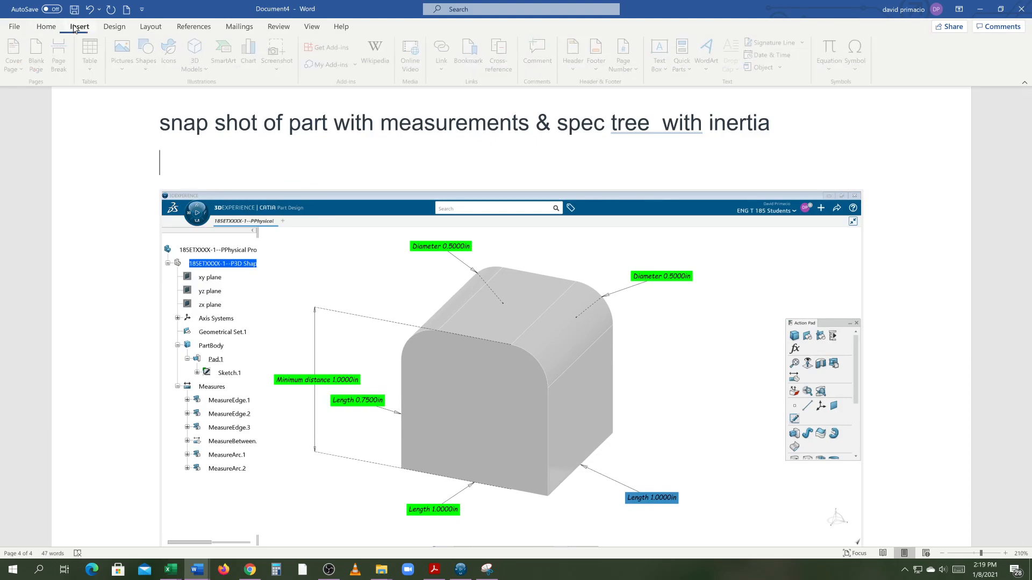
click(271, 69)
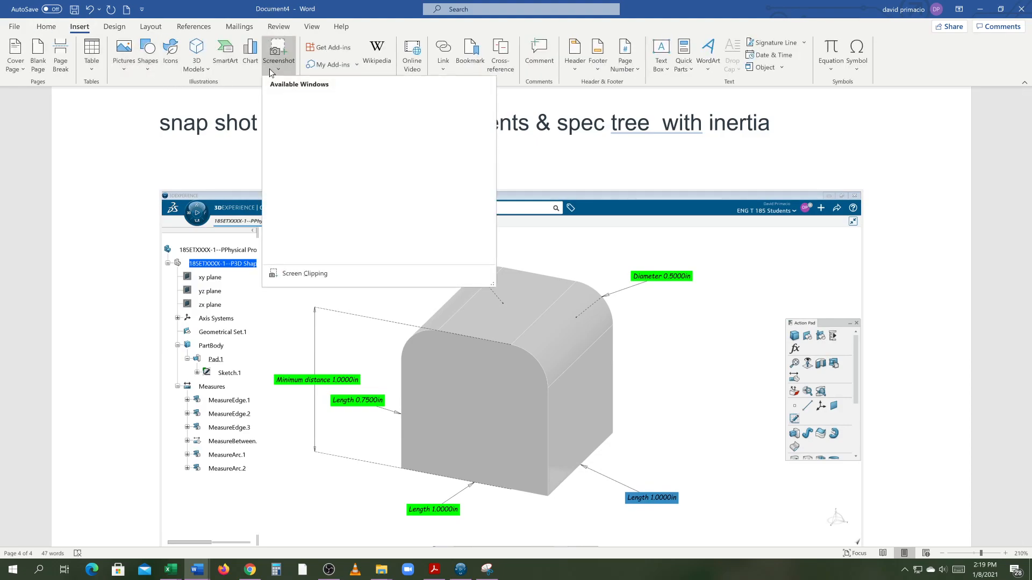
click(291, 119)
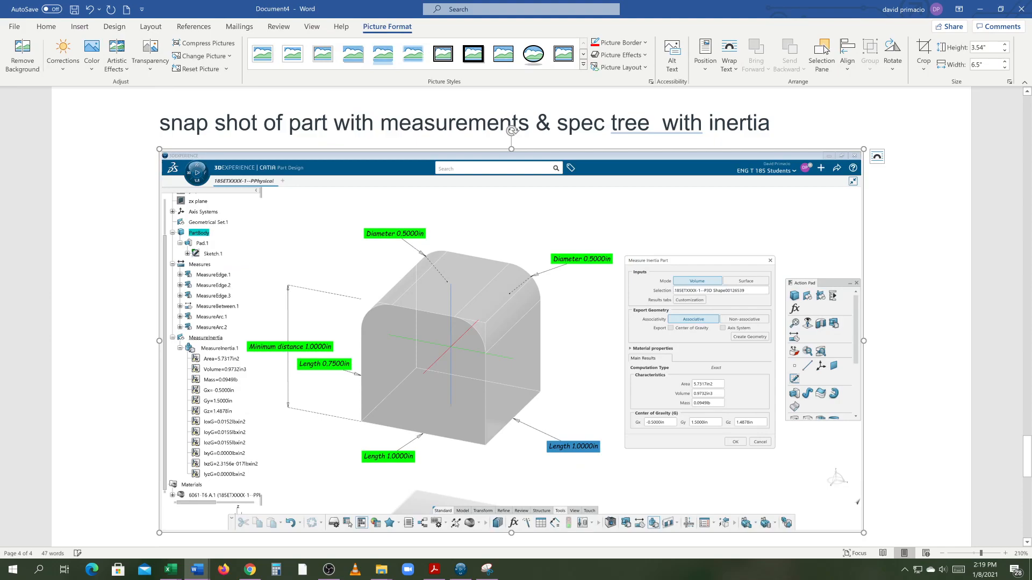
click(146, 352)
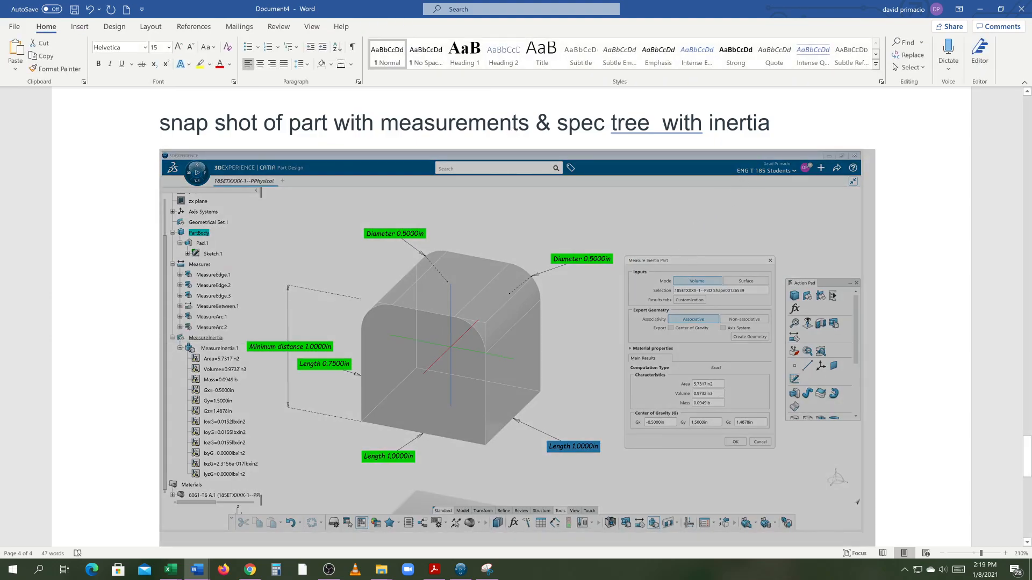
- Copy the caption "snap shot of part with measurements & spec tree with inertia" and paste it between the two screenshots
click(776, 123)
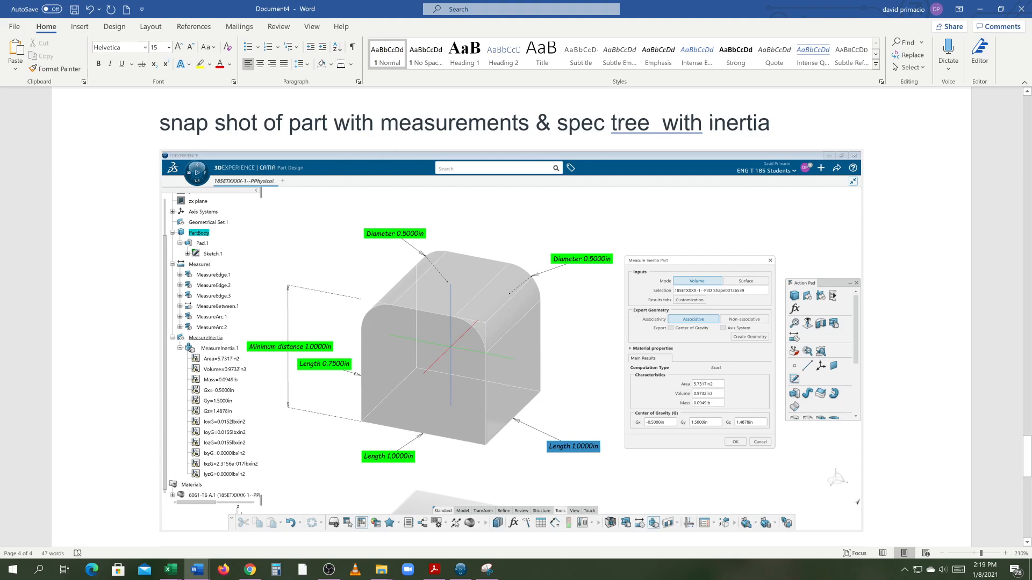
drag(777, 123, 243, 123)
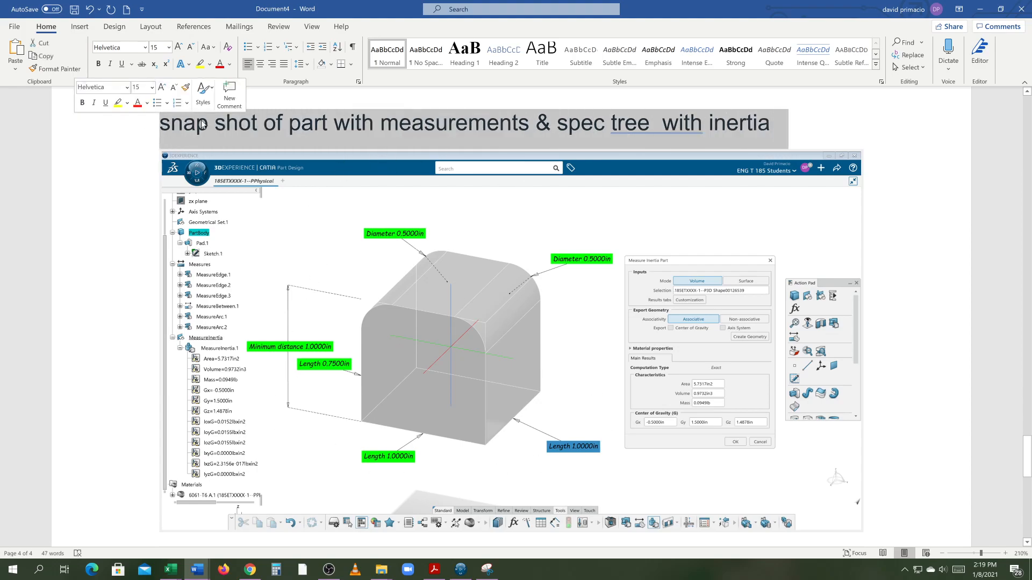
right_click(256, 119)
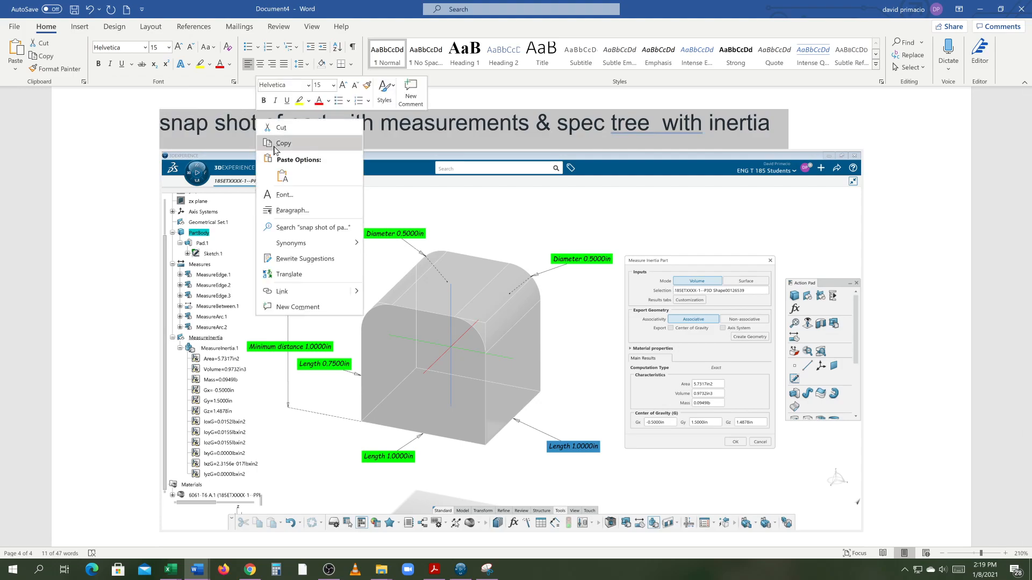
click(275, 145)
scroll(576, 240, down, 5)
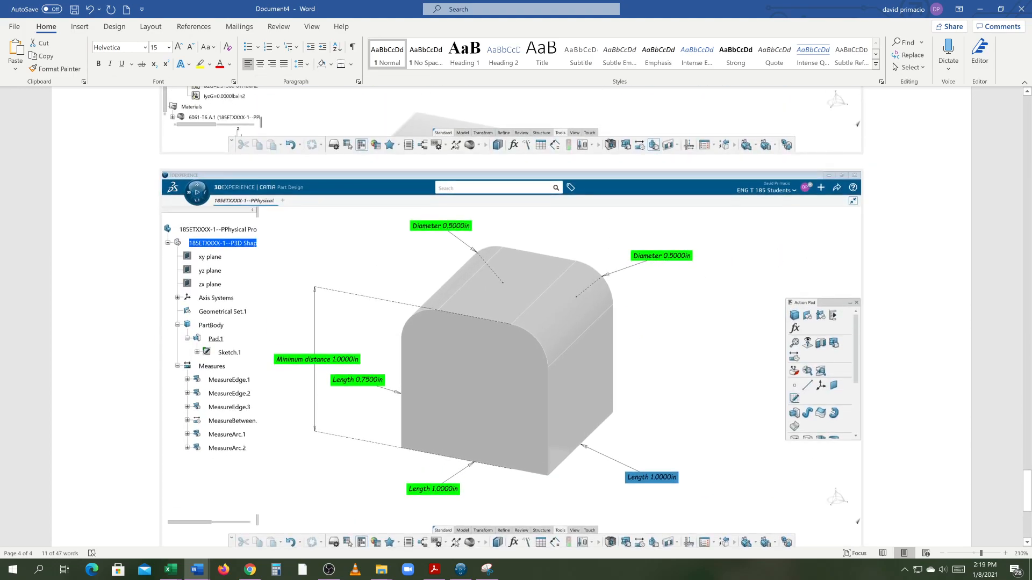
click(884, 159)
key(Return)
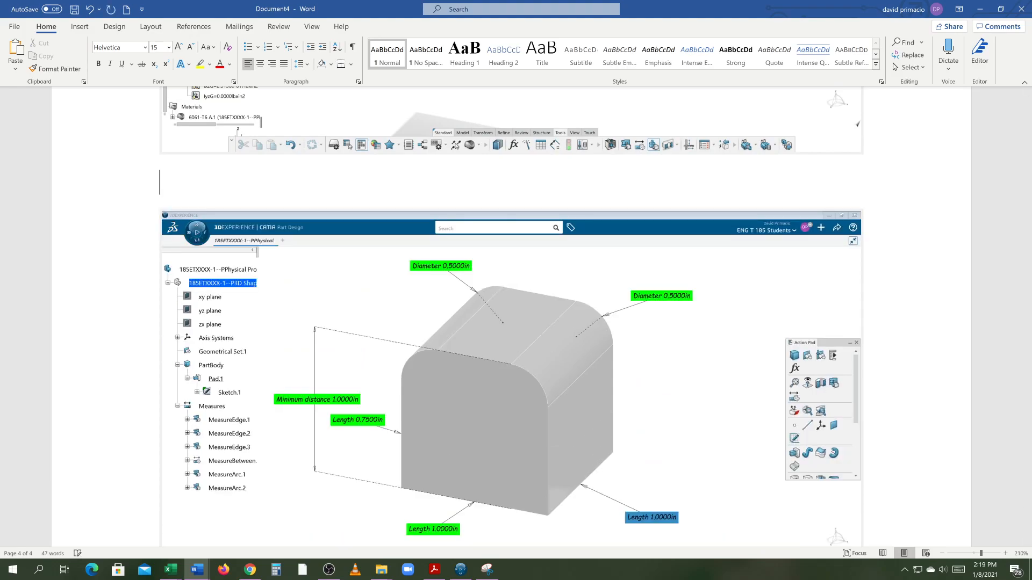
key(ctrl+v)
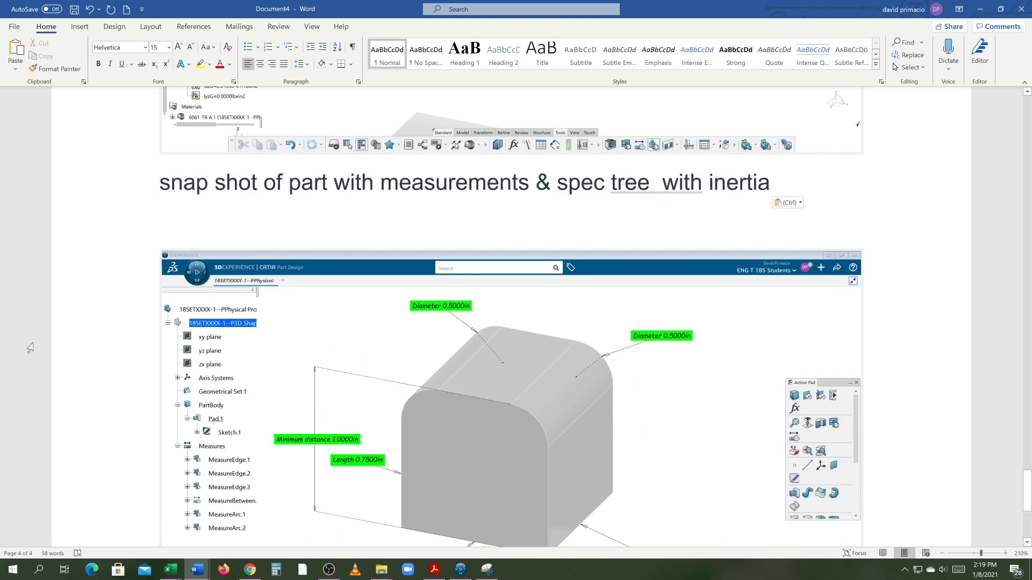
- Remove the blank line under the pasted caption and shorten the caption to "snap shot of part with measurements"
key(Delete)
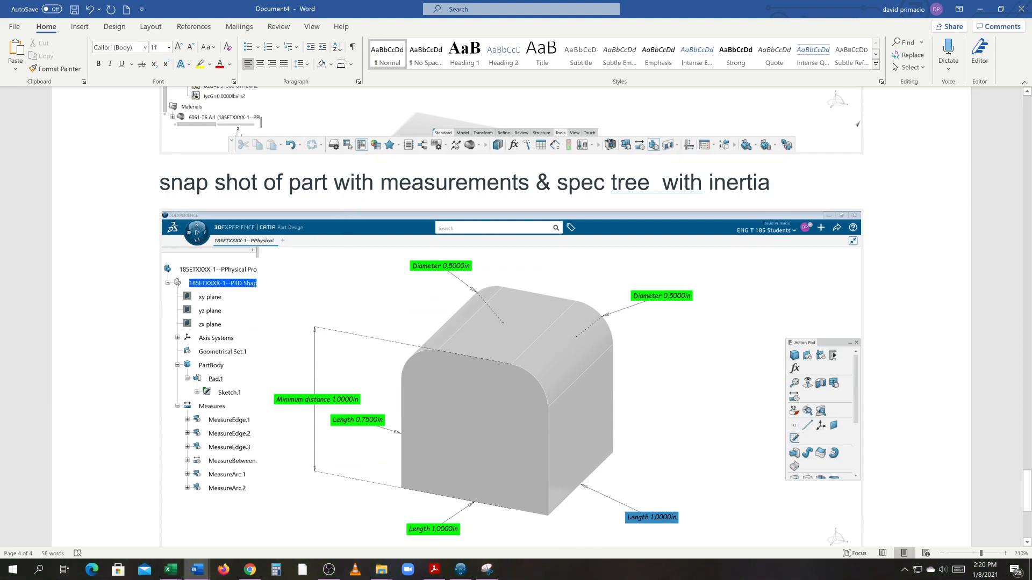
key(shift+End)
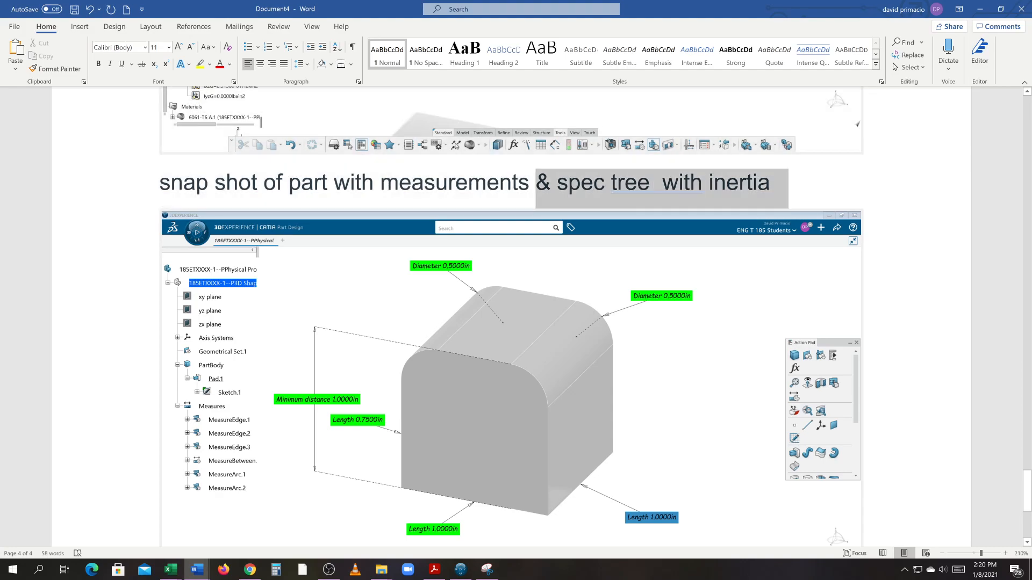
key(Delete)
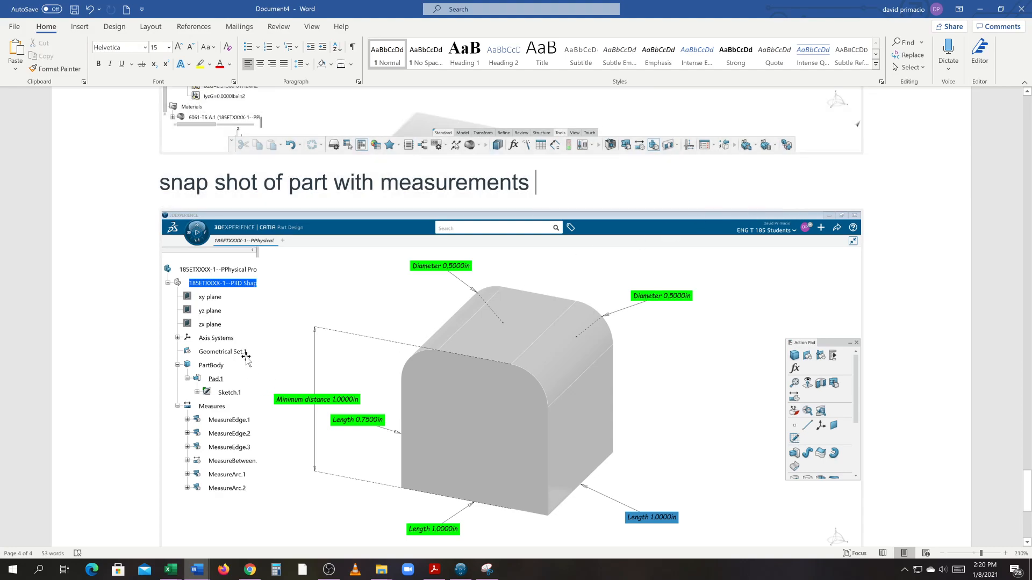
- Paste the copied caption below the last screenshot and shorten it to "snap shot of part with spec tree with inertia"
key(Down)
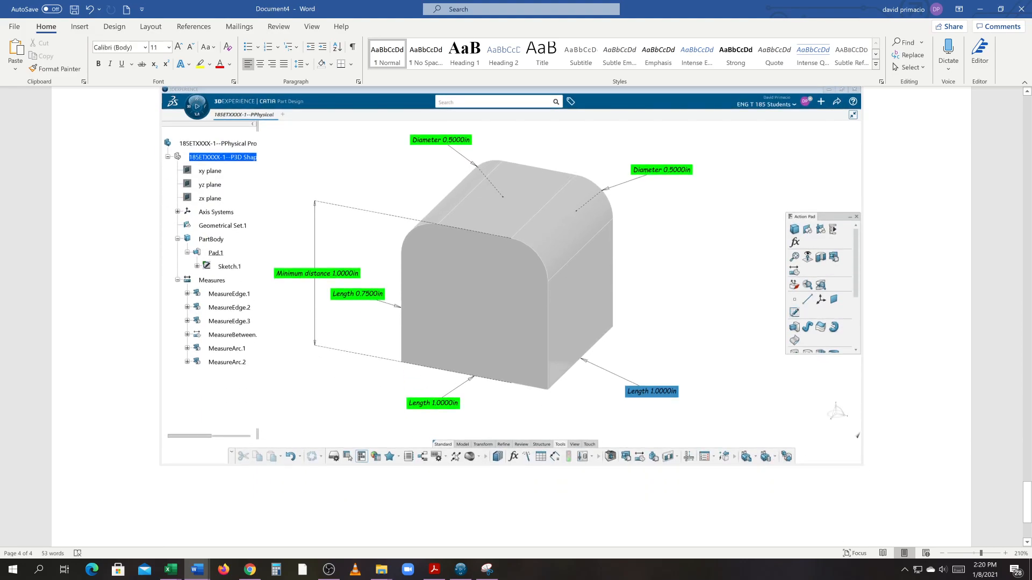
key(ctrl+v)
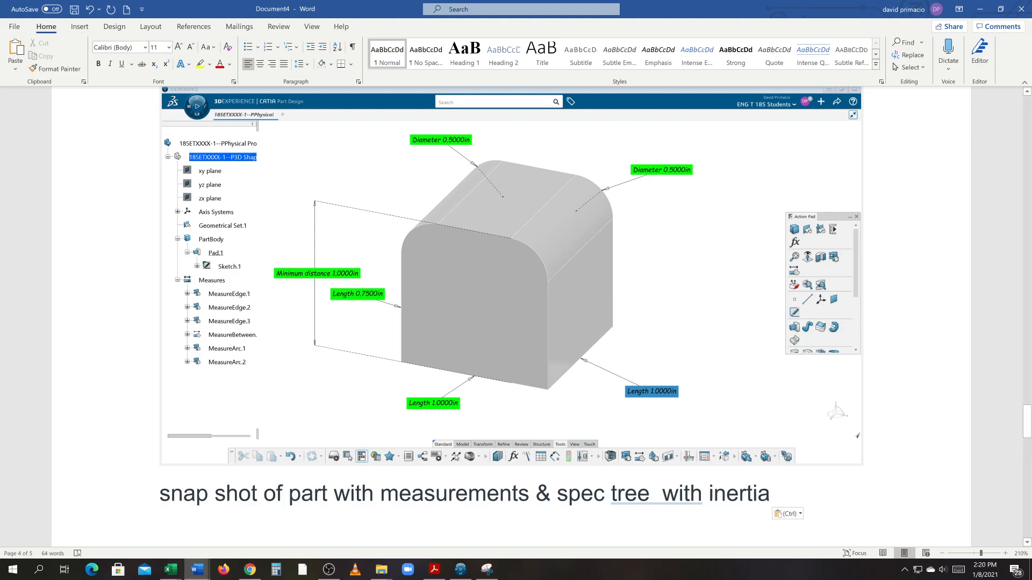
drag(556, 495, 395, 491)
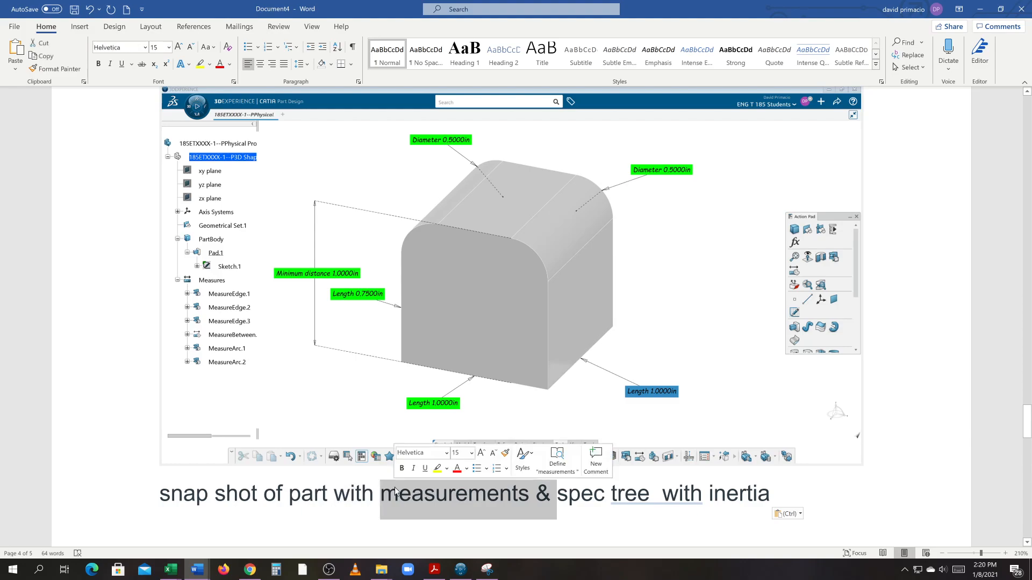
key(Delete)
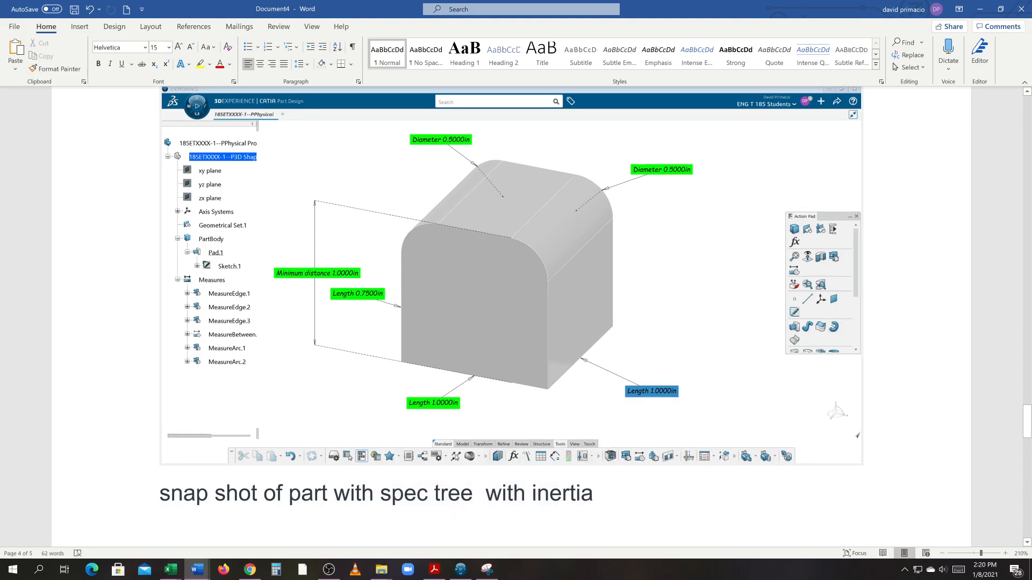
- Add a blank line after the spec tree caption and insert a page break before it so the caption starts a new page
scroll(510, 274, down, 5)
key(Return)
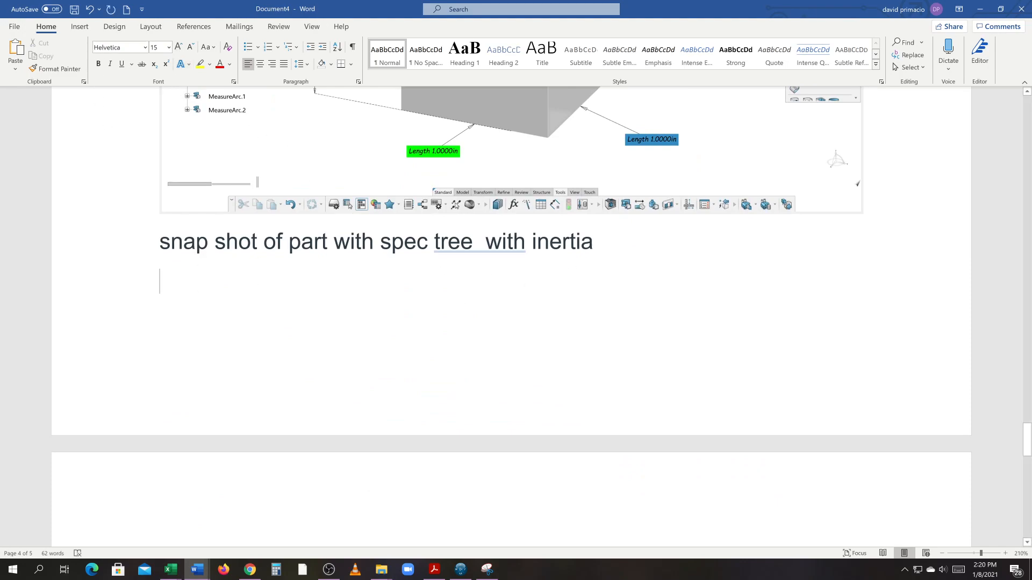
key(Up)
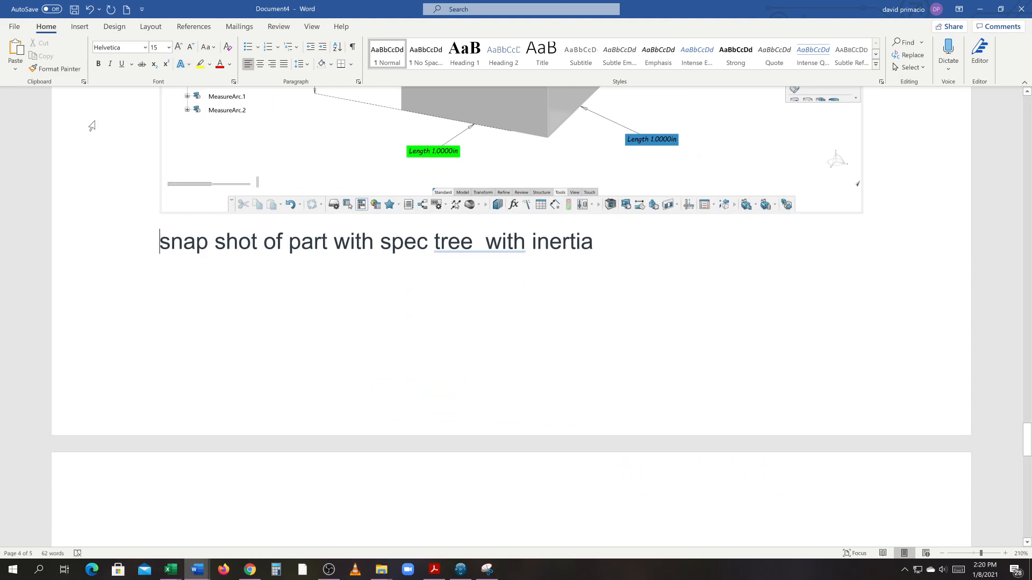
click(80, 26)
click(61, 60)
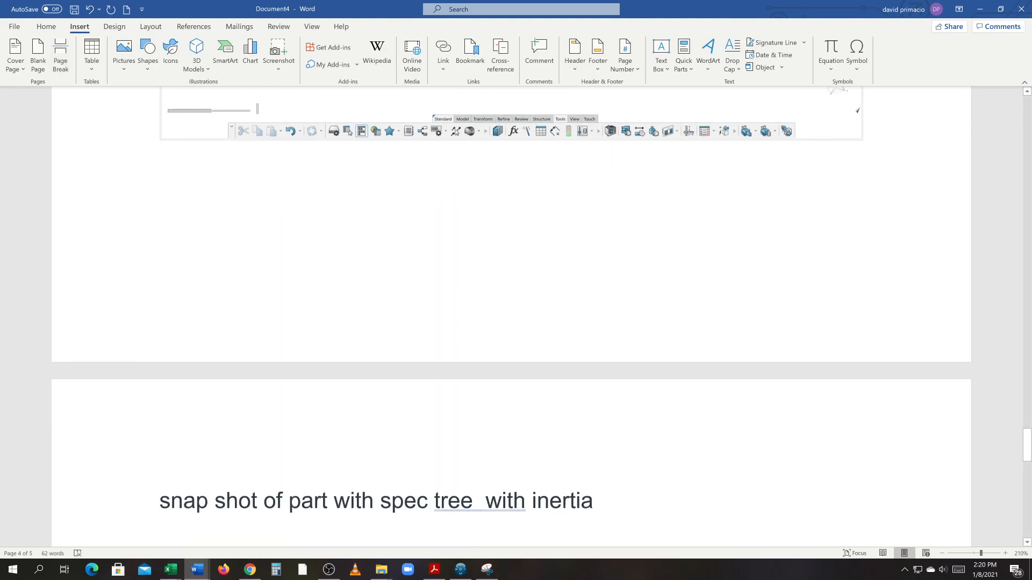
scroll(258, 368, down, 5)
click(426, 239)
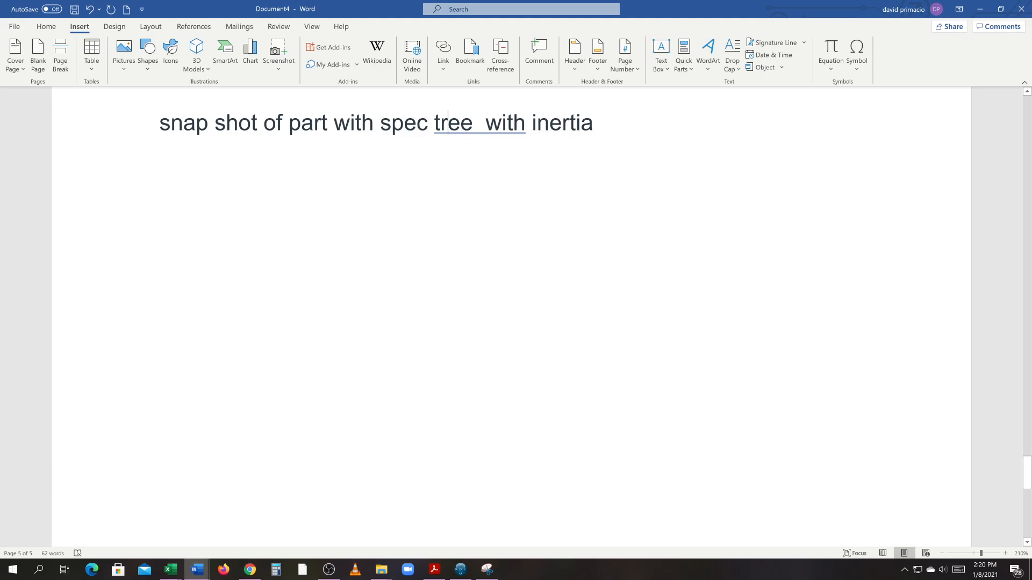
- Apply the suggested spacing correction to "tree with" in the caption and place the cursor on the blank line below it
right_click(461, 127)
click(498, 165)
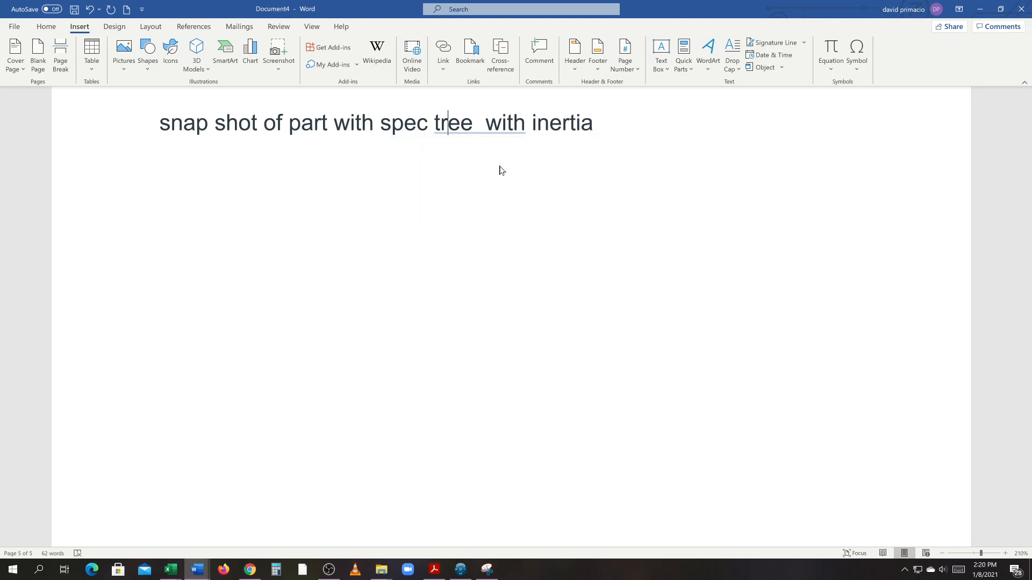
click(473, 173)
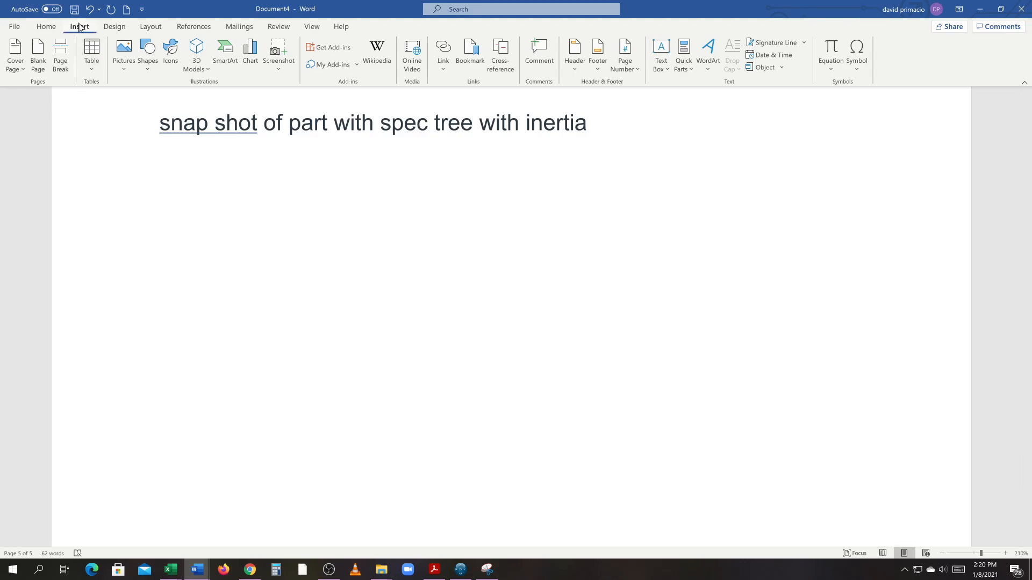
- Switch to 3DEXPERIENCE and hide the Measures set so its dimension labels no longer cover the part
click(278, 53)
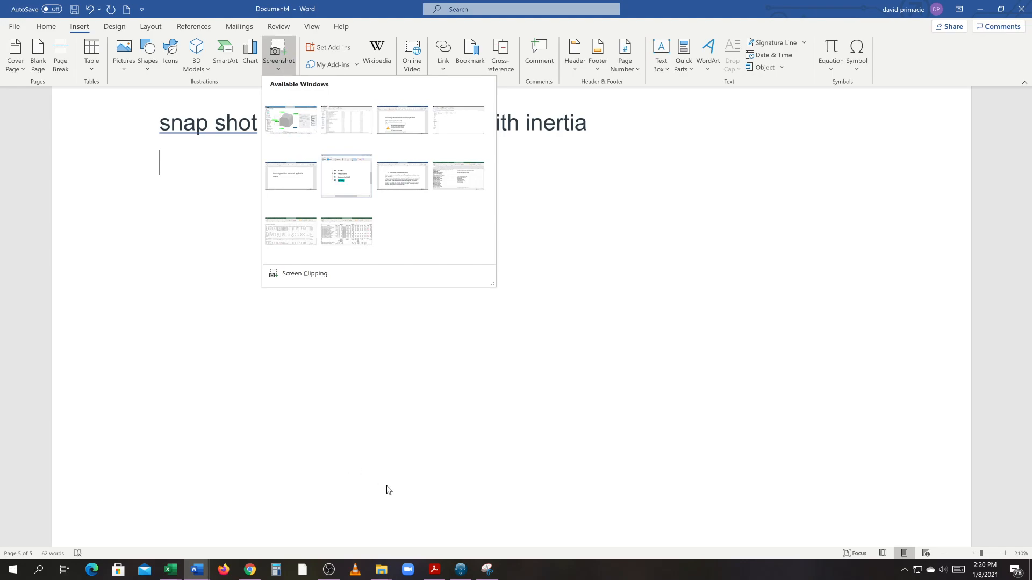
click(461, 569)
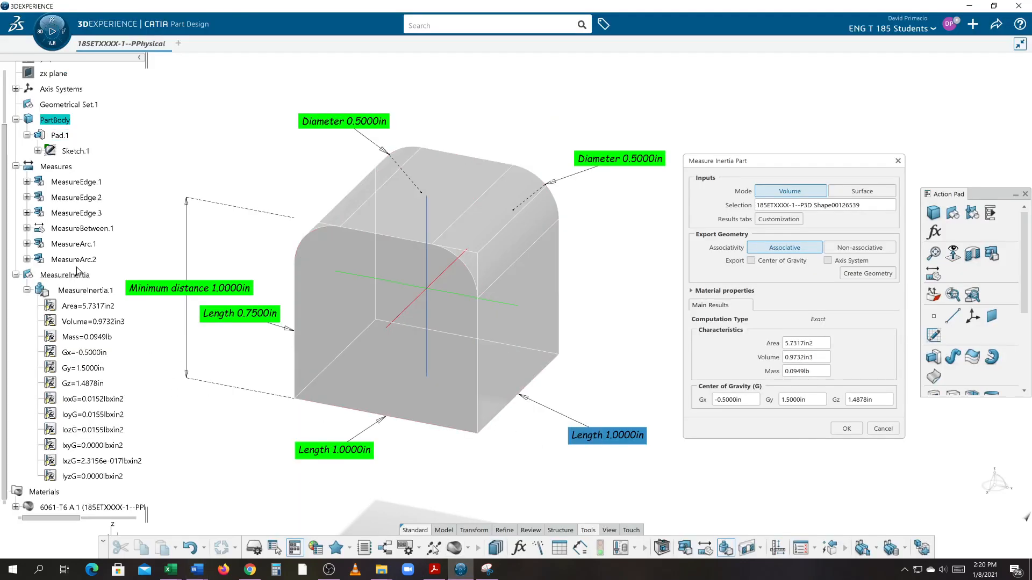
right_click(58, 169)
click(87, 243)
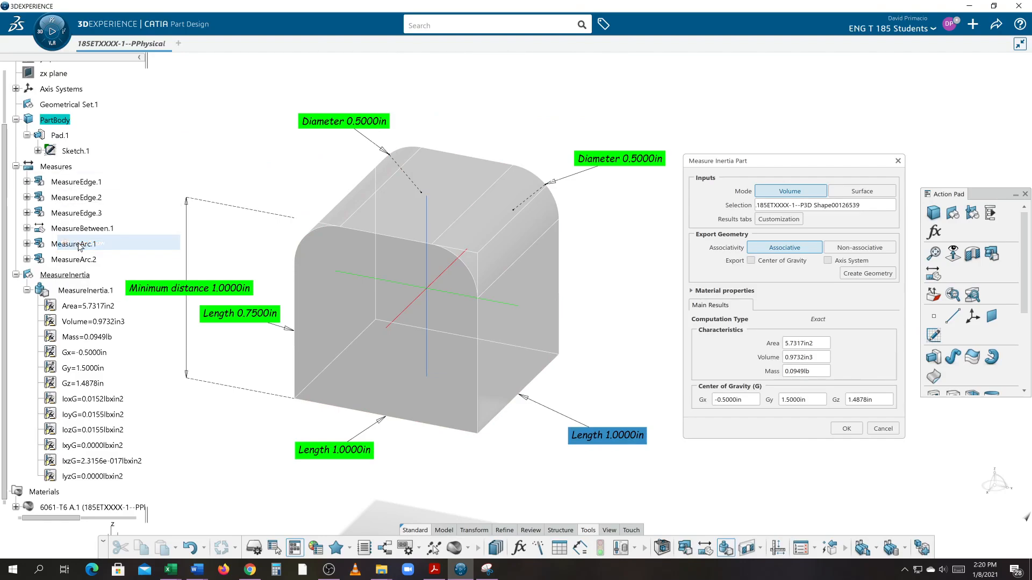
- Select Pad.1 for the inertia measurement and arrange the Measure Inertia dialog beside the part with the inertia values in the tree in view
middle_drag(506, 373, 453, 358)
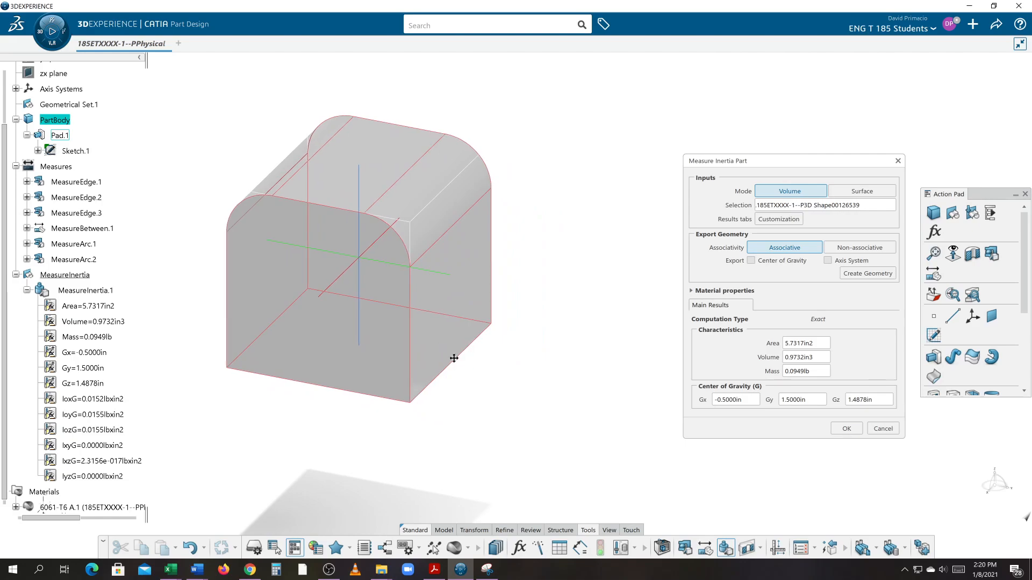
click(463, 367)
drag(744, 166, 560, 128)
middle_drag(424, 454, 391, 437)
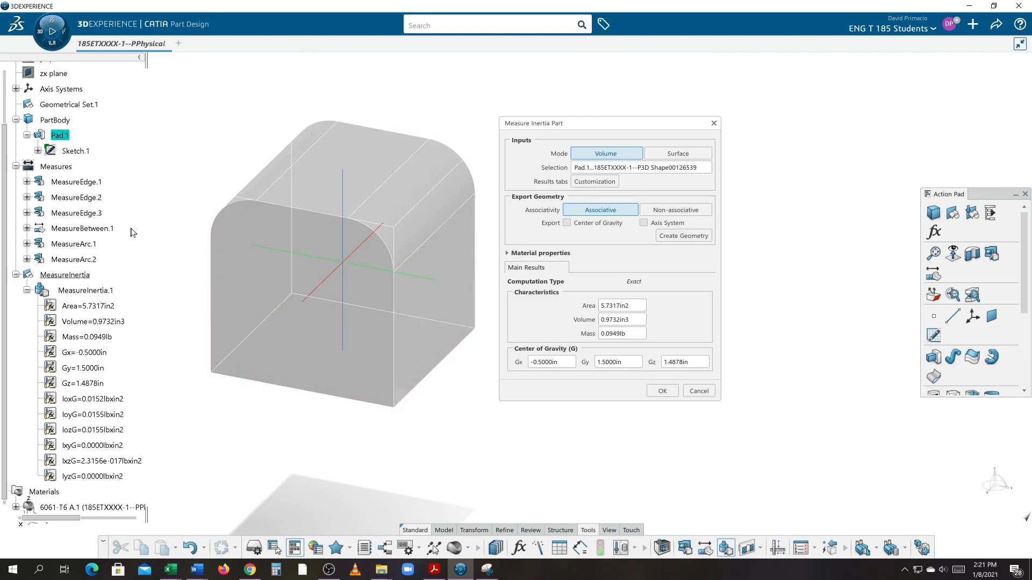
scroll(133, 232, down, 3)
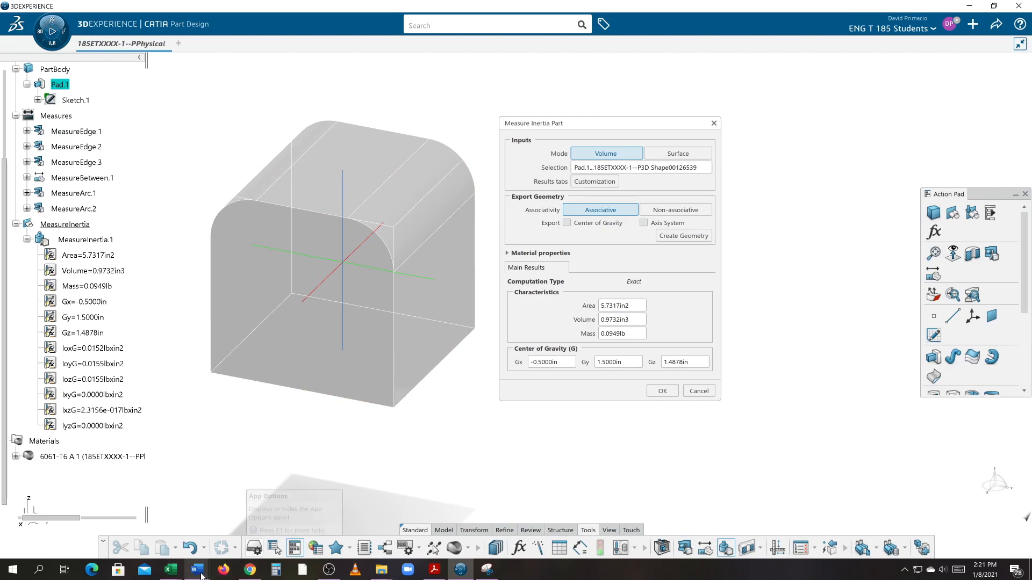
- Switch to Document4 in Word and try inserting a full-window screenshot of 3DEXPERIENCE below the inertia caption
mouse_move(201, 574)
click(360, 550)
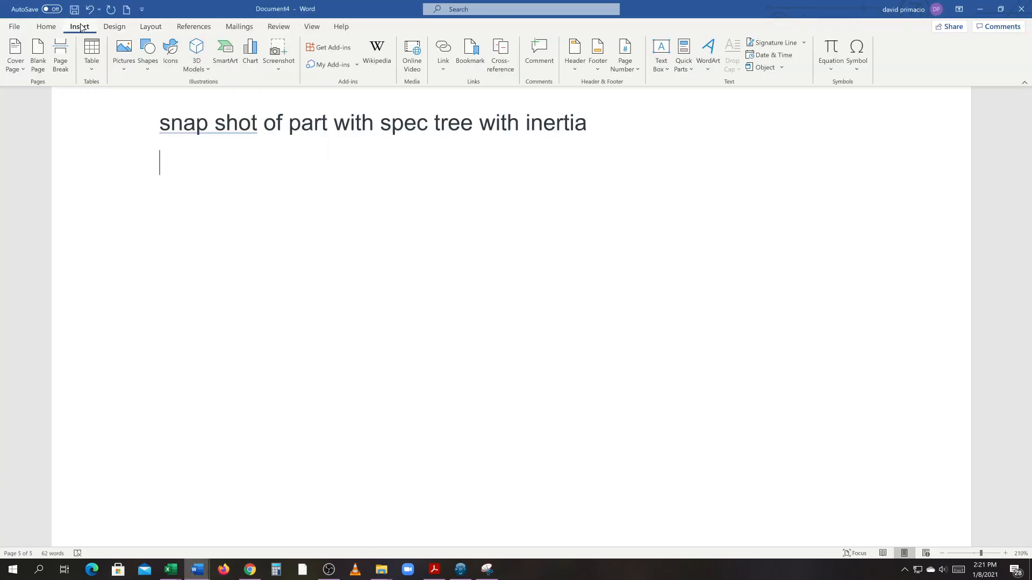
click(281, 70)
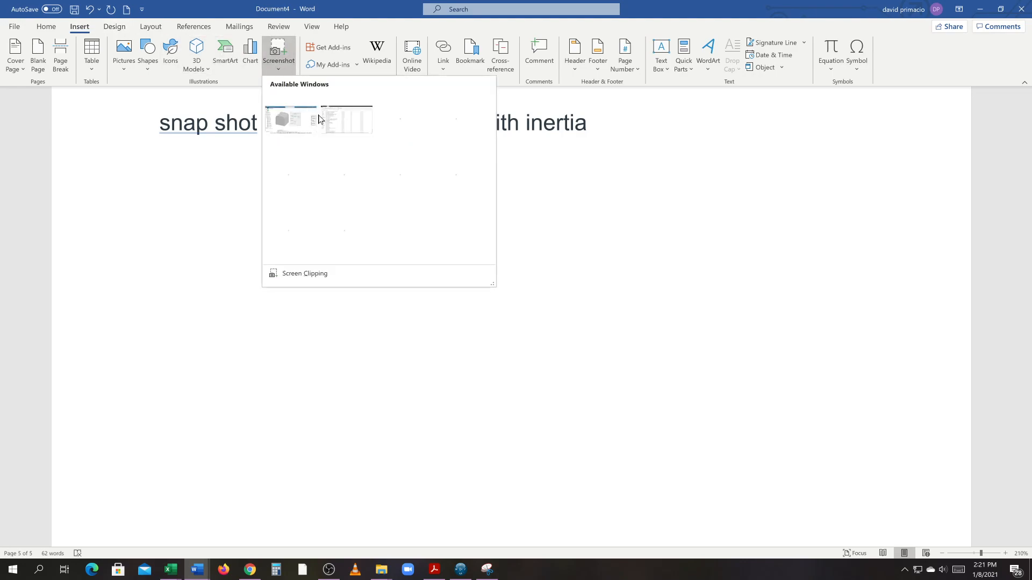
click(290, 126)
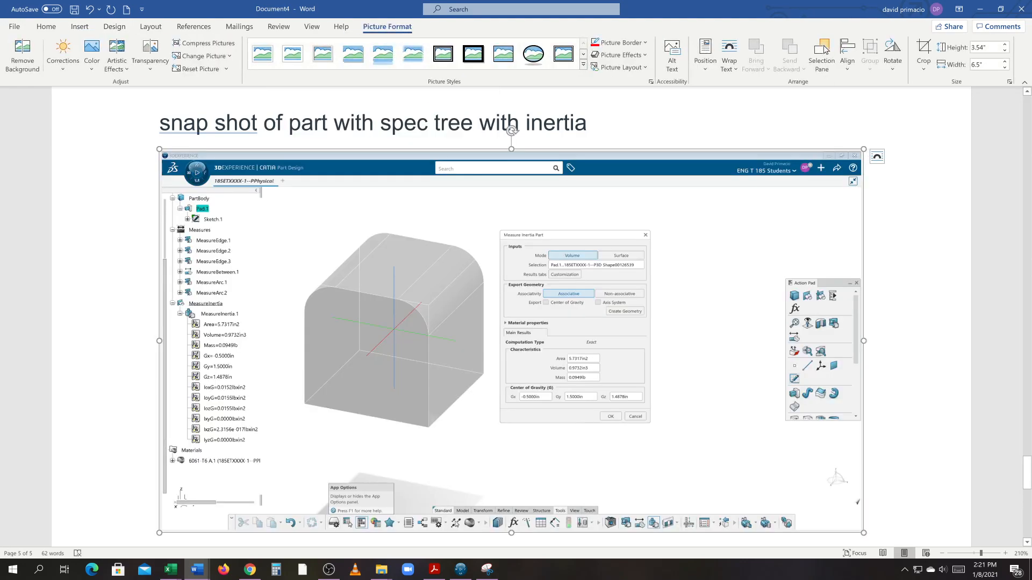
key(ctrl+z)
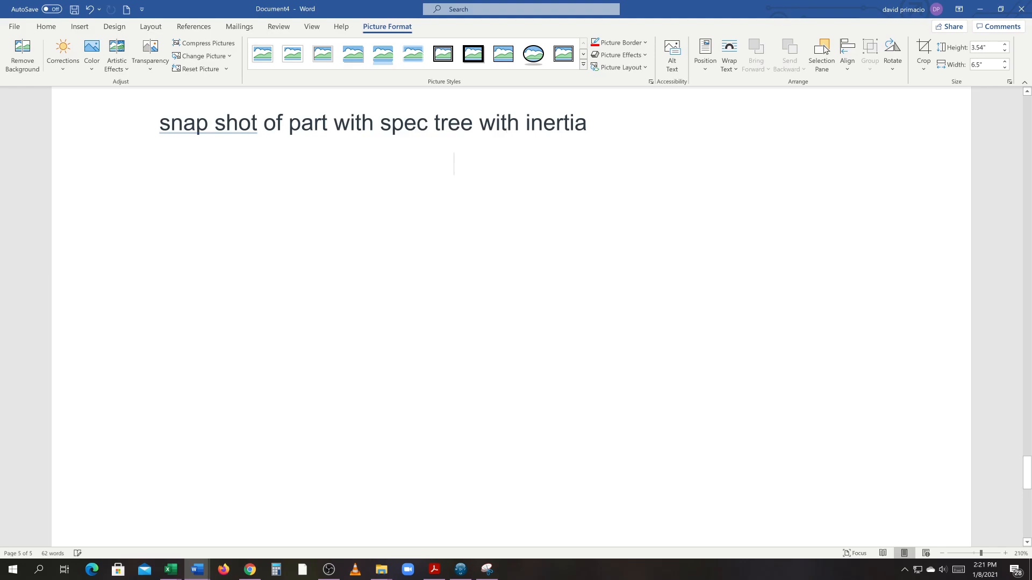
- Insert a screen clipping of the 3DEXPERIENCE specification tree, part and Measure Inertia dialog below the inertia caption
click(78, 28)
click(268, 71)
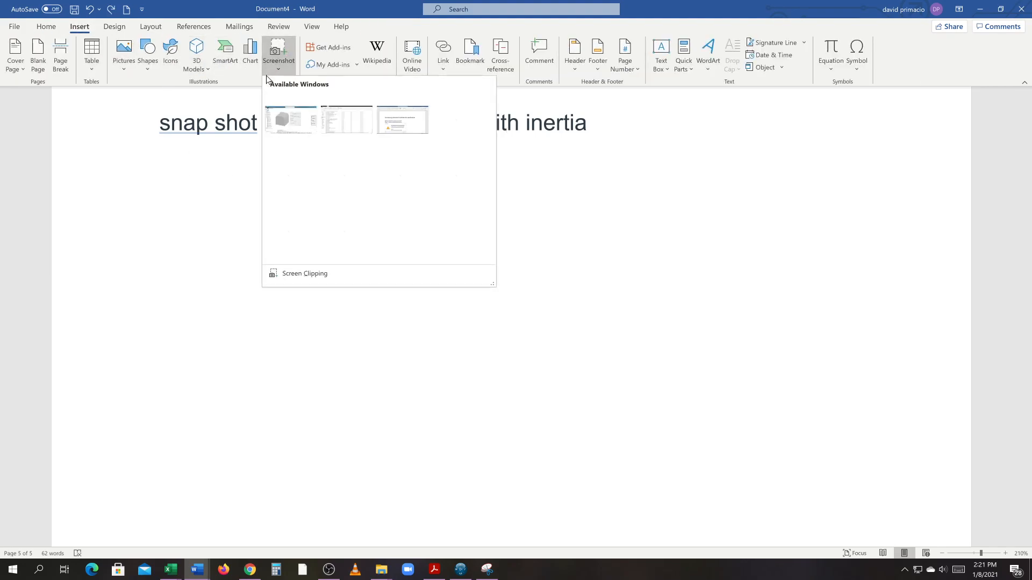
click(316, 274)
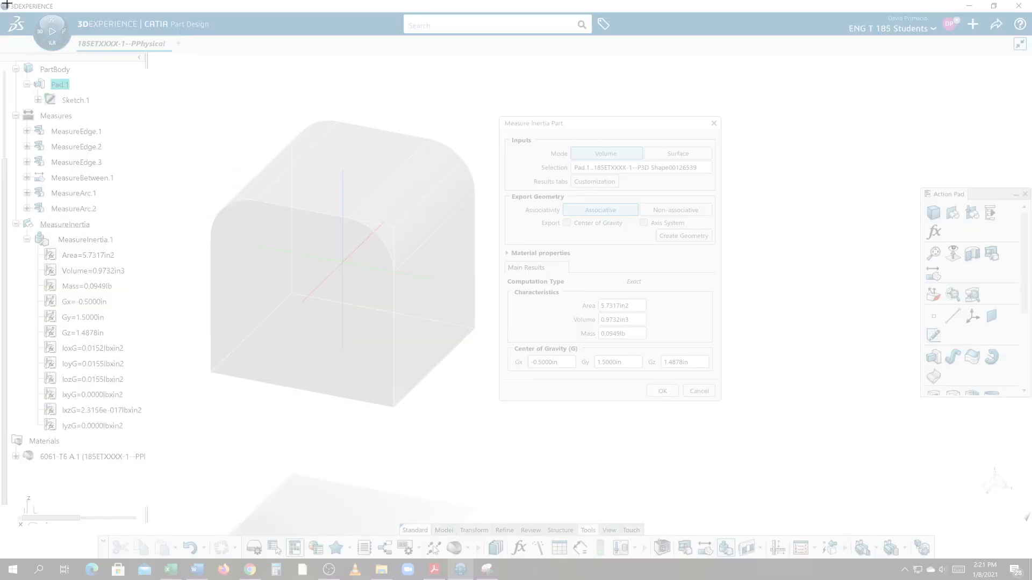
drag(6, 6, 729, 470)
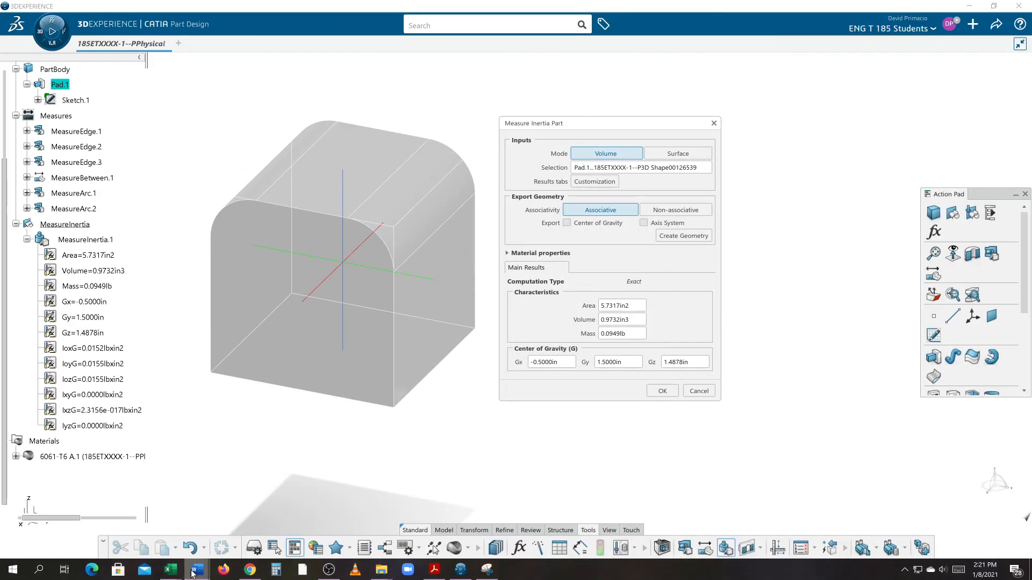
mouse_move(197, 569)
click(386, 528)
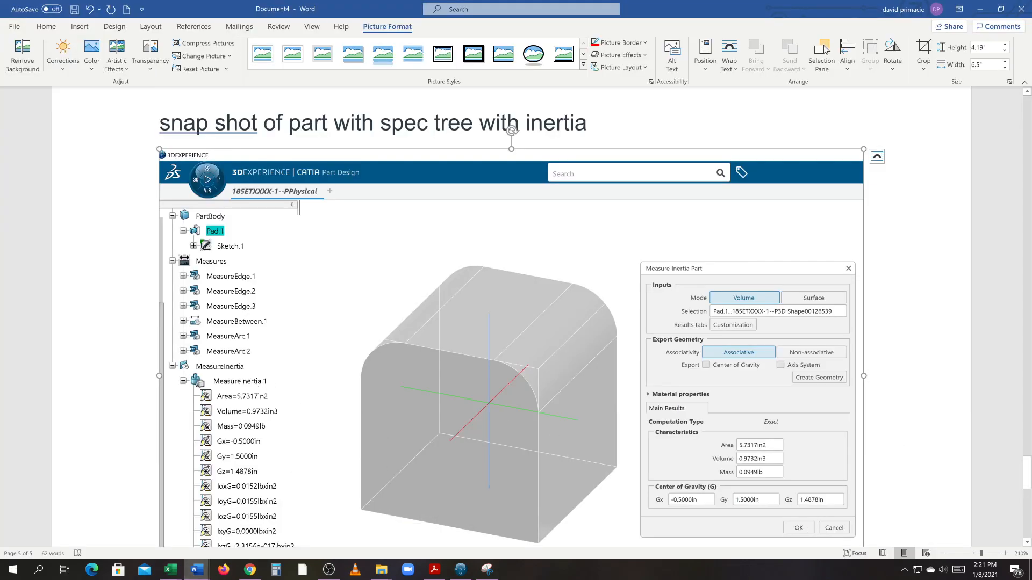
click(887, 494)
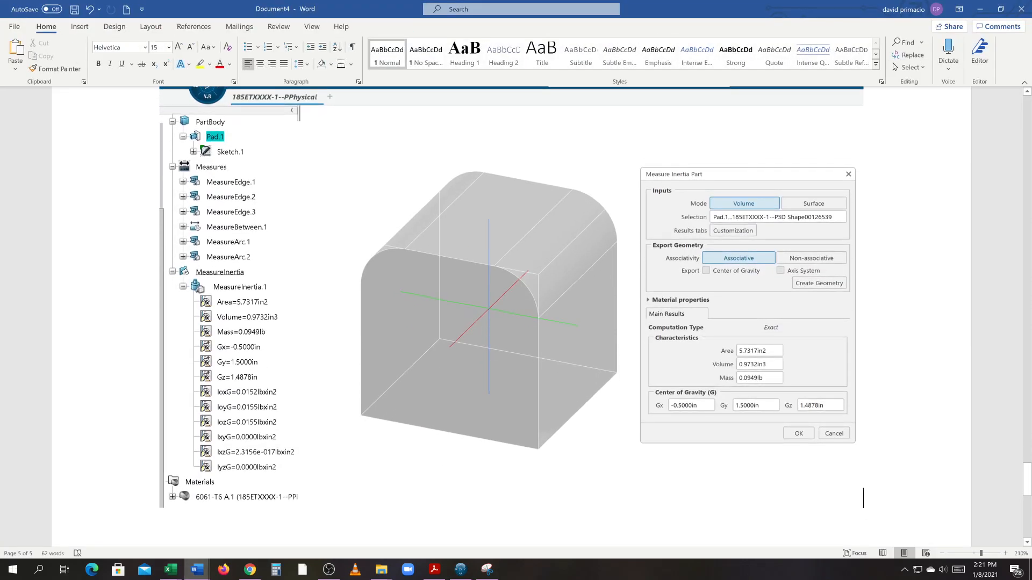
- Review the new inertia clipping, the two sketch screenshots and the start of the part screenshot page
scroll(510, 317, up, 3)
scroll(511, 317, down, 3)
scroll(511, 317, up, 3)
scroll(511, 317, down, 3)
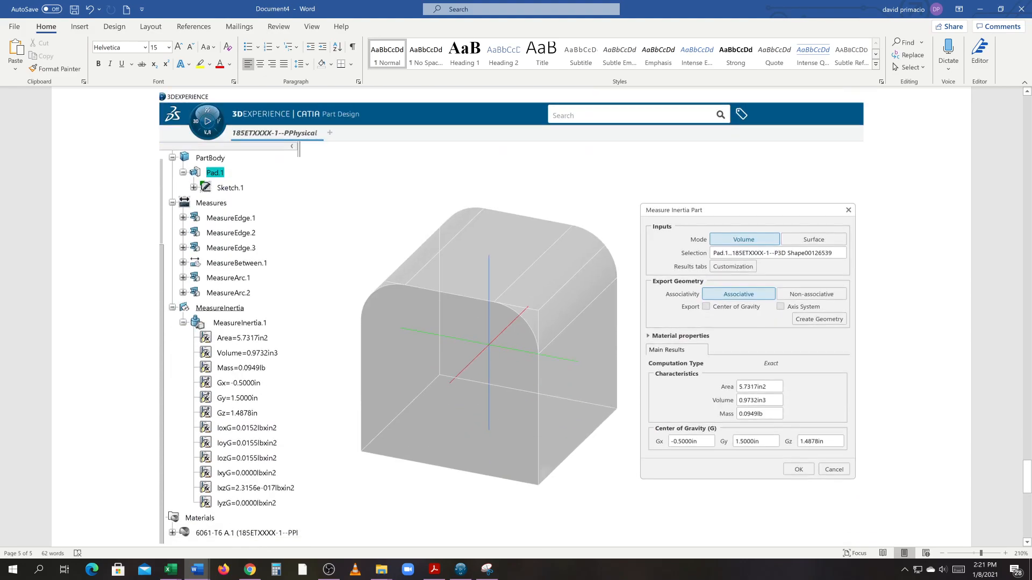
scroll(511, 317, up, 3)
scroll(510, 317, down, 3)
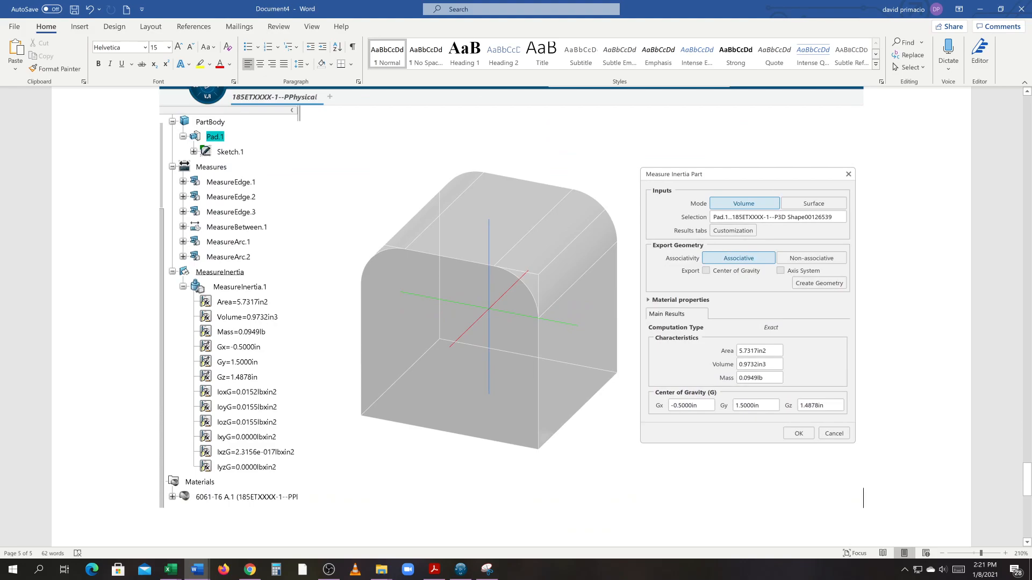
mouse_move(1026, 478)
mouse_down()
mouse_move(1009, 115)
mouse_move(1013, 135)
mouse_up()
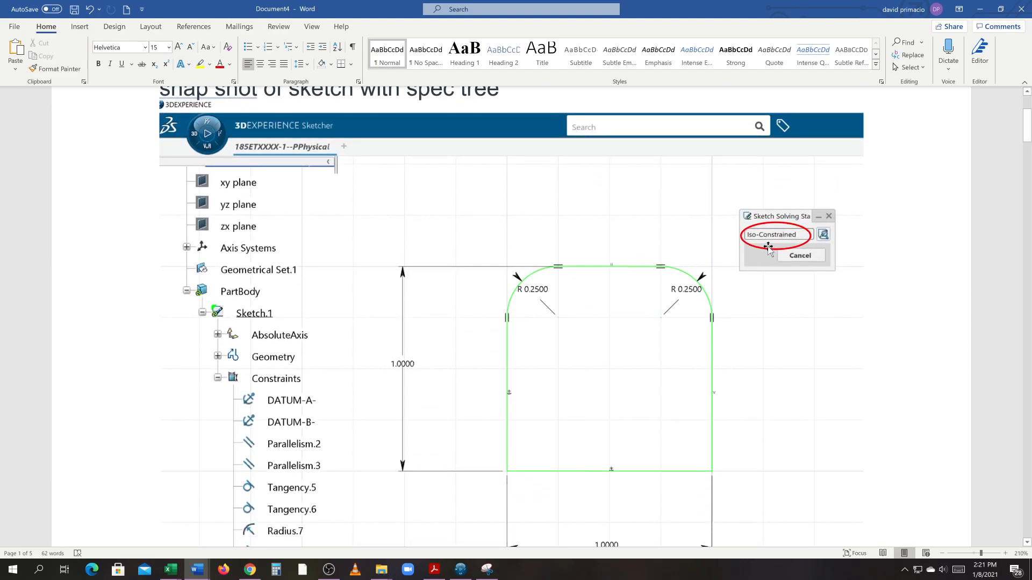
scroll(793, 354, down, 15)
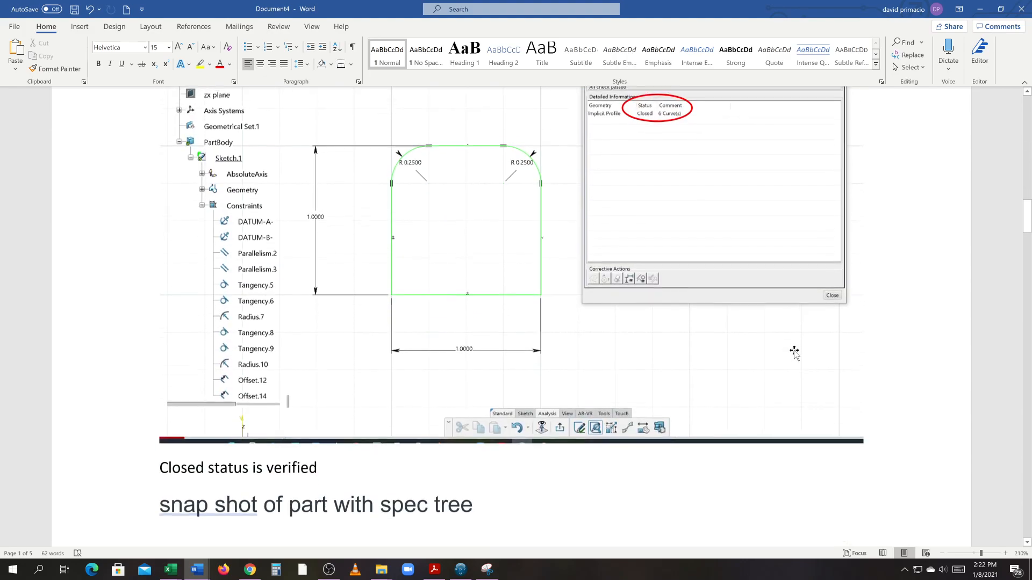
scroll(793, 352, up, 4)
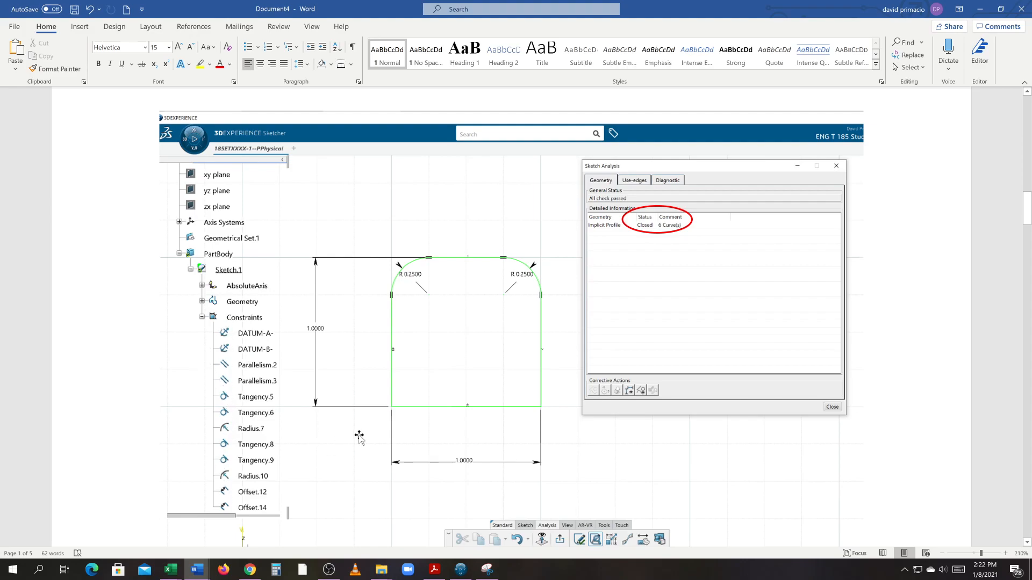
scroll(358, 435, down, 12)
scroll(359, 430, down, 15)
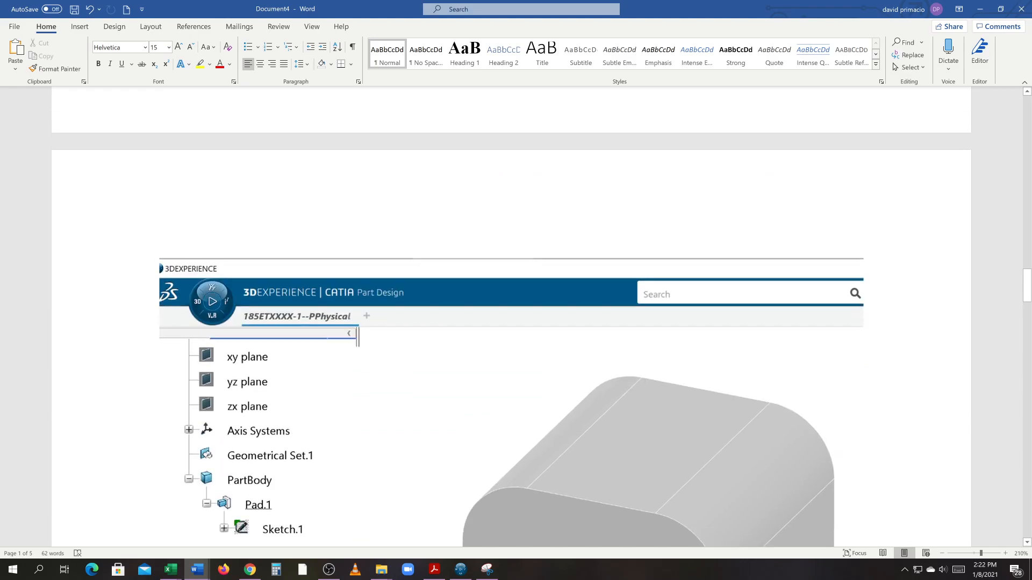
- Insert a page break before the caption "snap shot of part with spec tree" so it sits above its screenshot
scroll(356, 432, up, 5)
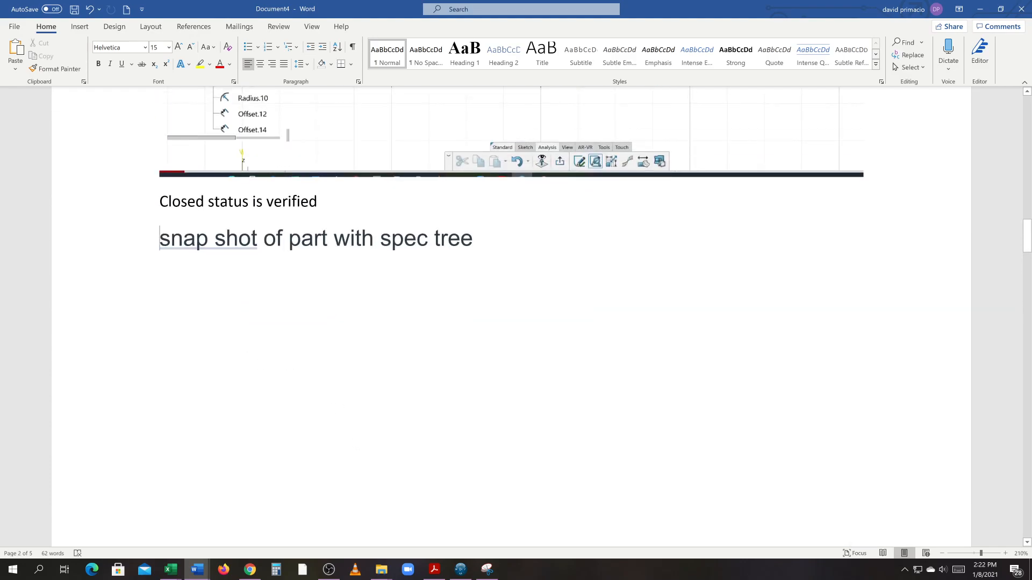
click(80, 26)
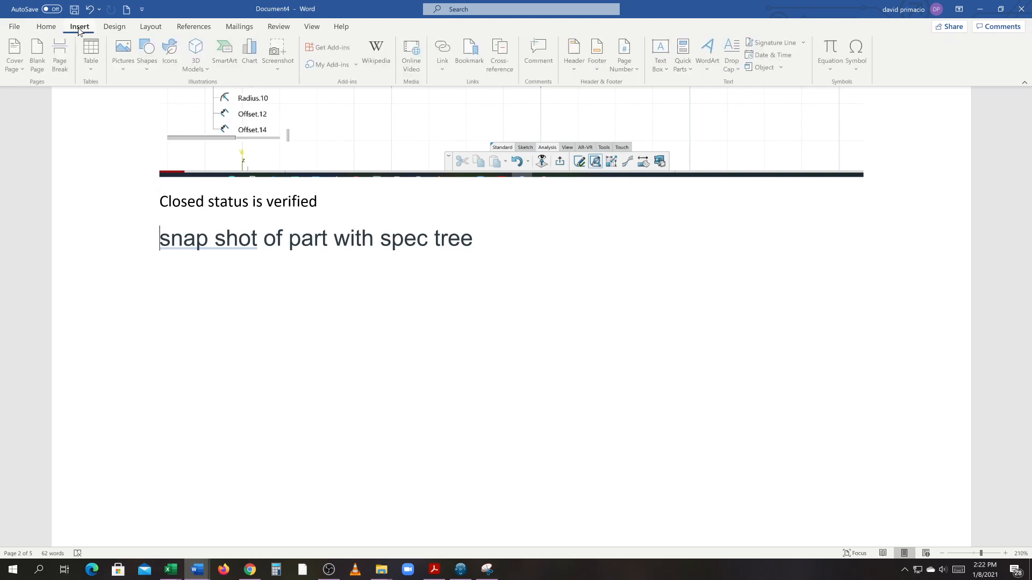
click(60, 57)
scroll(301, 210, down, 8)
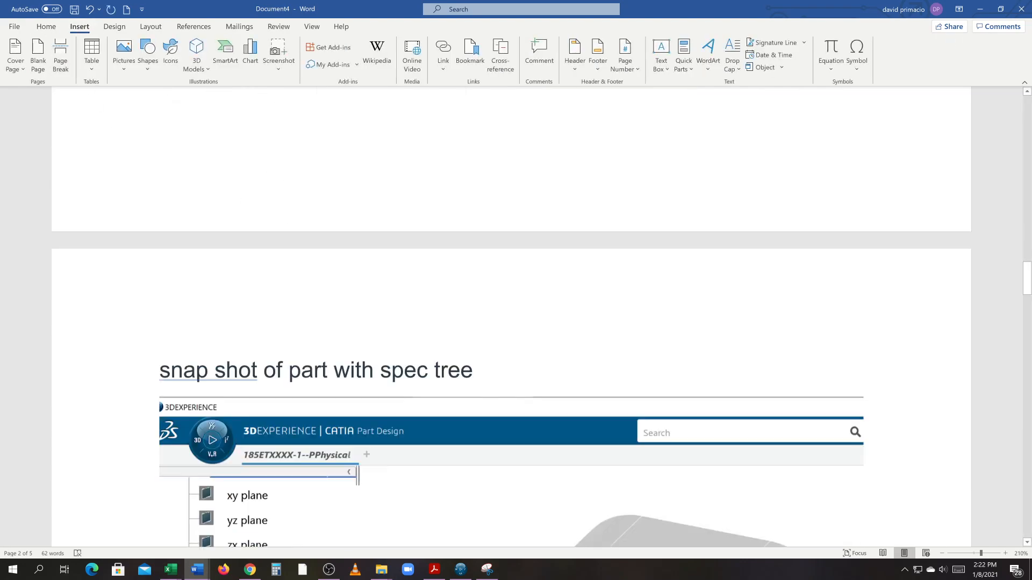
scroll(327, 192, up, 5)
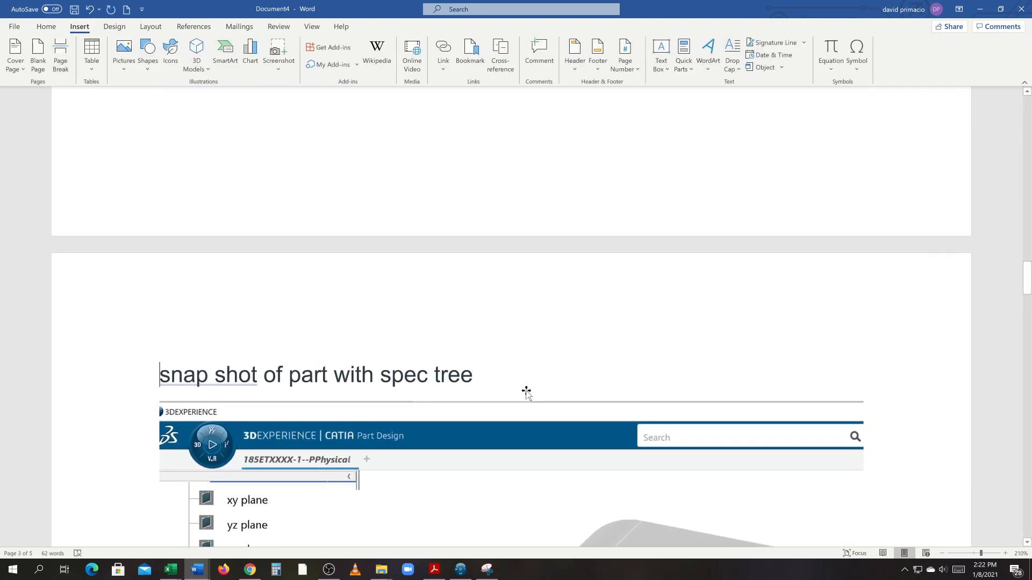
- Review the part, measurement and inertia screenshots with their captions, and return to the beginning of the report
scroll(526, 393, down, 6)
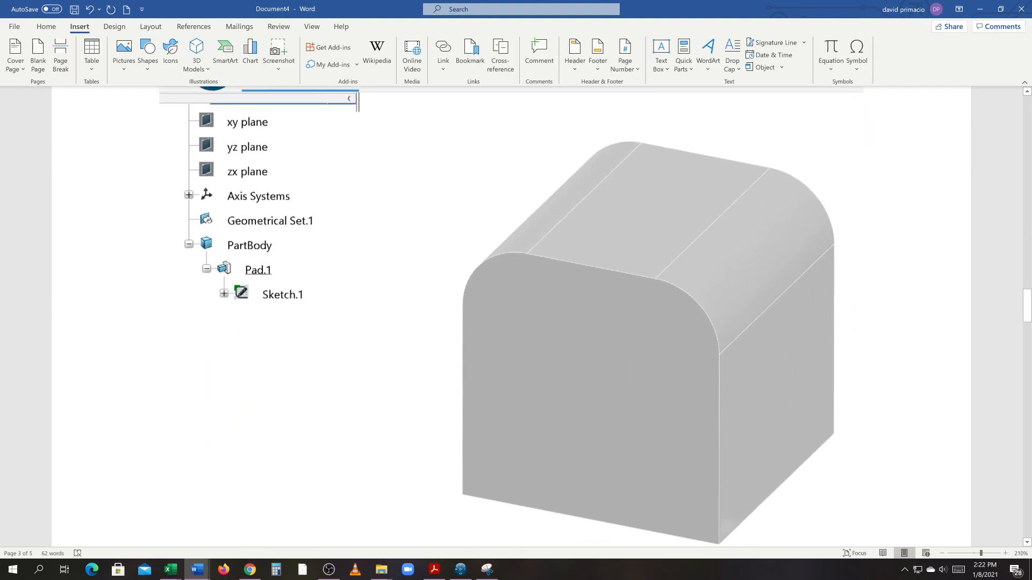
scroll(451, 379, down, 12)
scroll(435, 373, up, 2)
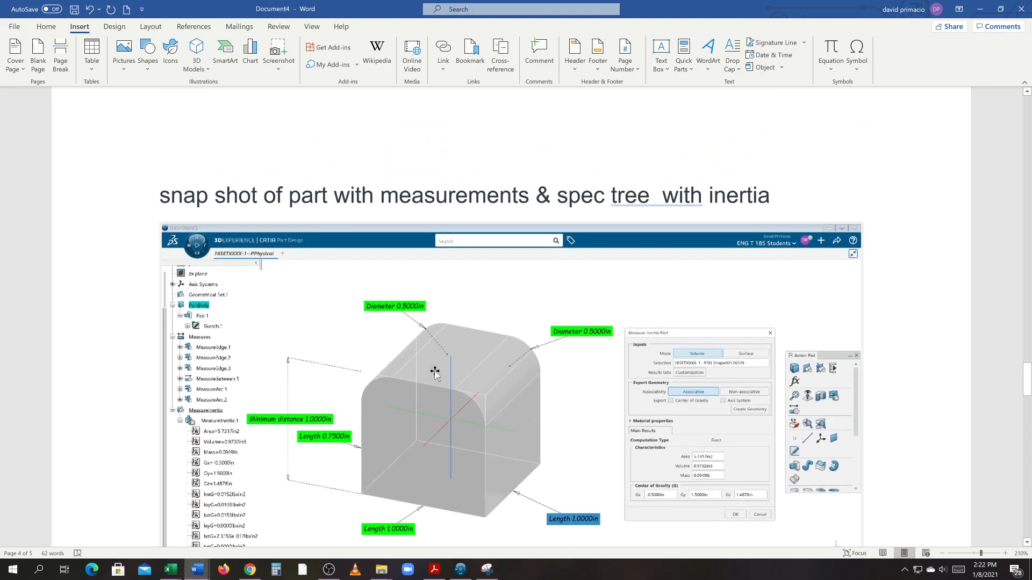
scroll(433, 371, up, 5)
scroll(473, 375, down, 5)
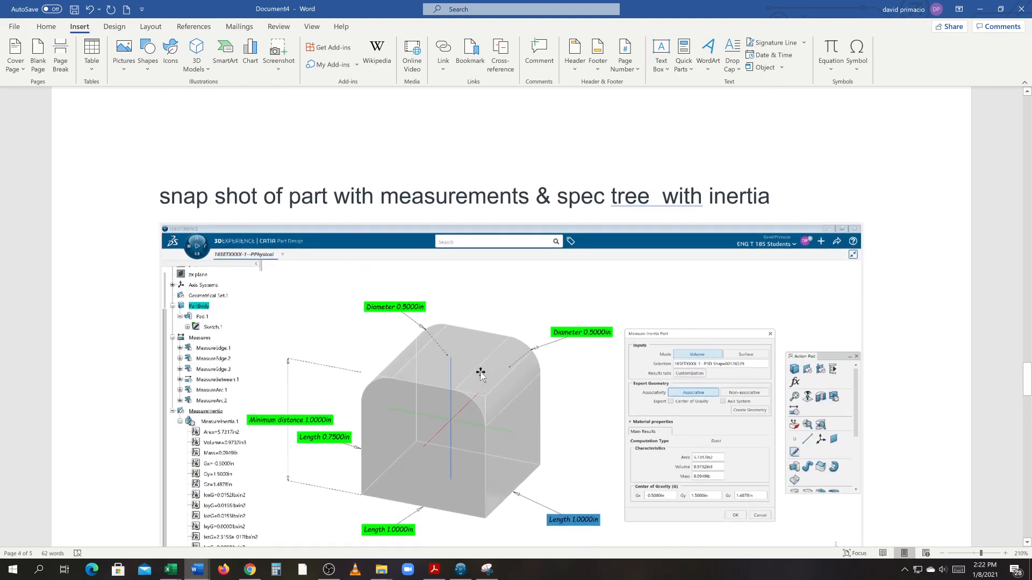
scroll(480, 374, down, 9)
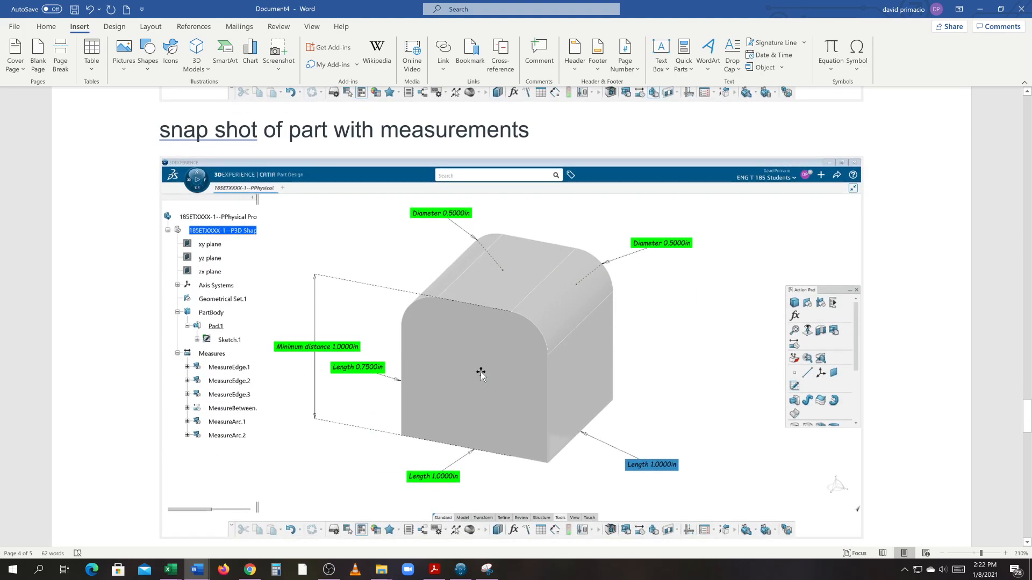
scroll(476, 374, down, 15)
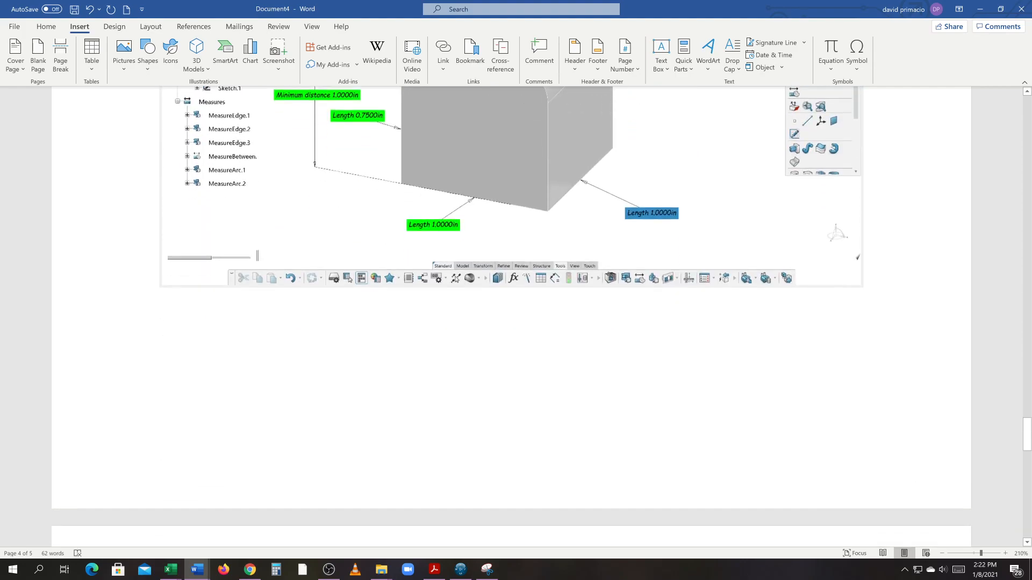
scroll(482, 372, down, 2)
scroll(483, 373, up, 7)
scroll(511, 317, up, 20)
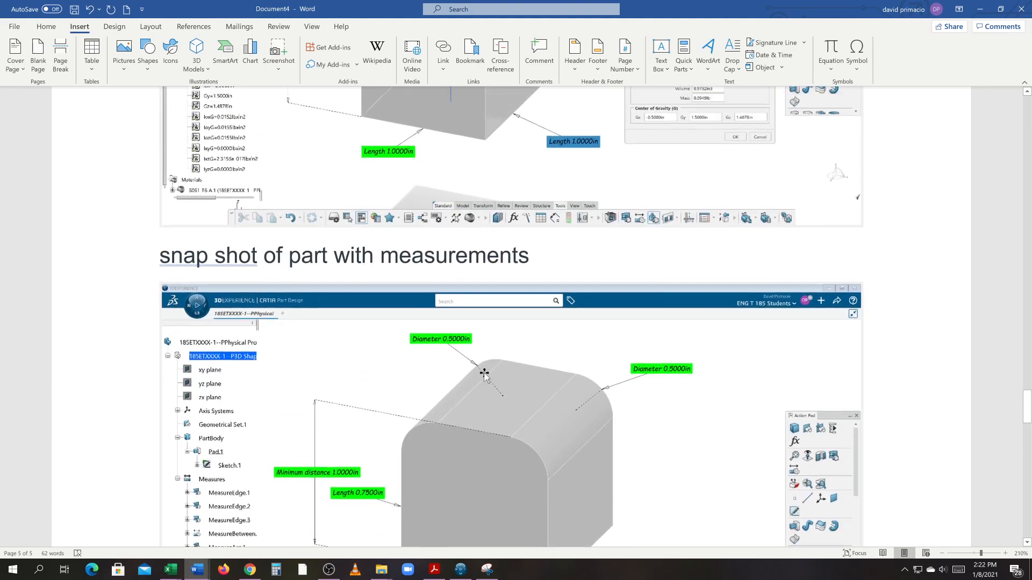
scroll(485, 375, up, 3)
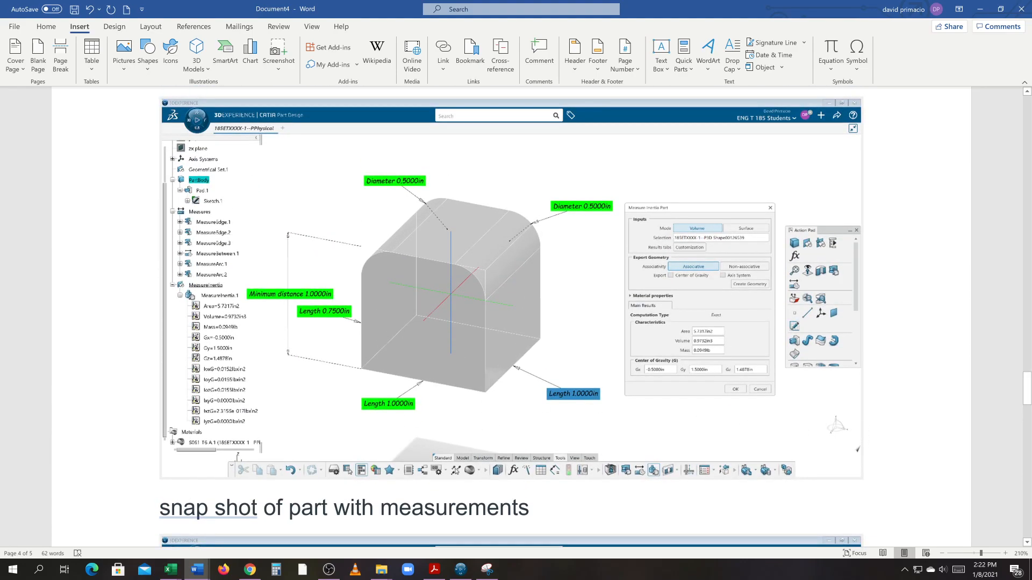
drag(1027, 388, 1026, 110)
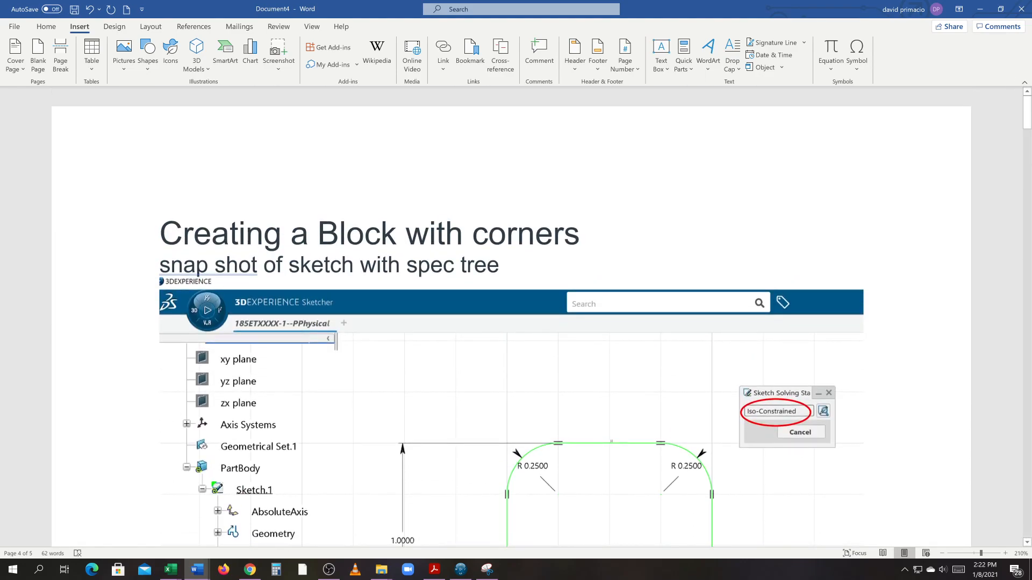